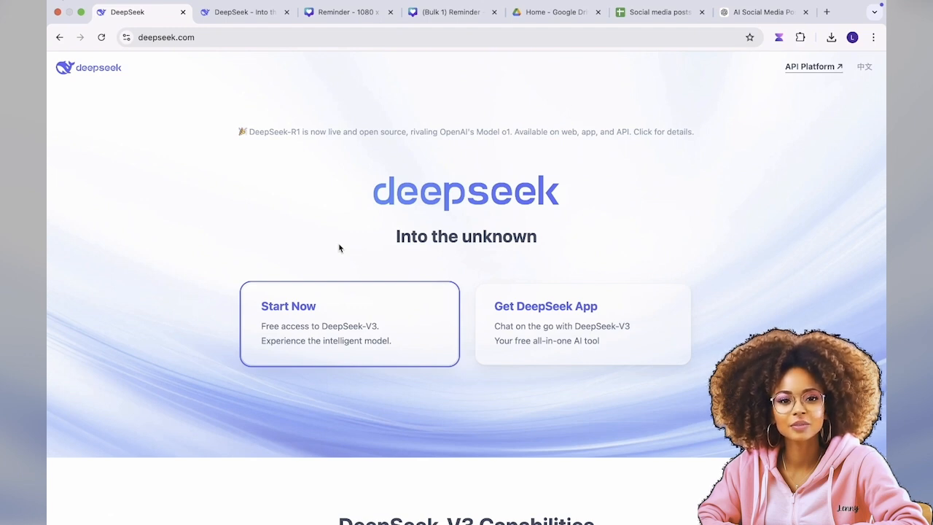
Step: Start a DeepSeek chat and request an Excel-ready table of 100 Instagram posts on great technology and AI innovators, with name and innovation columns
scroll(314, 295, down, 6)
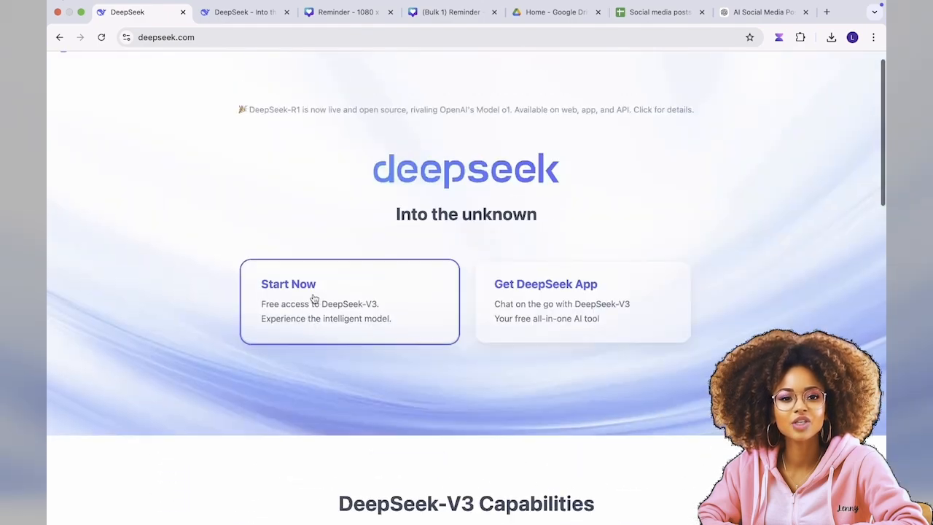
scroll(313, 297, down, 10)
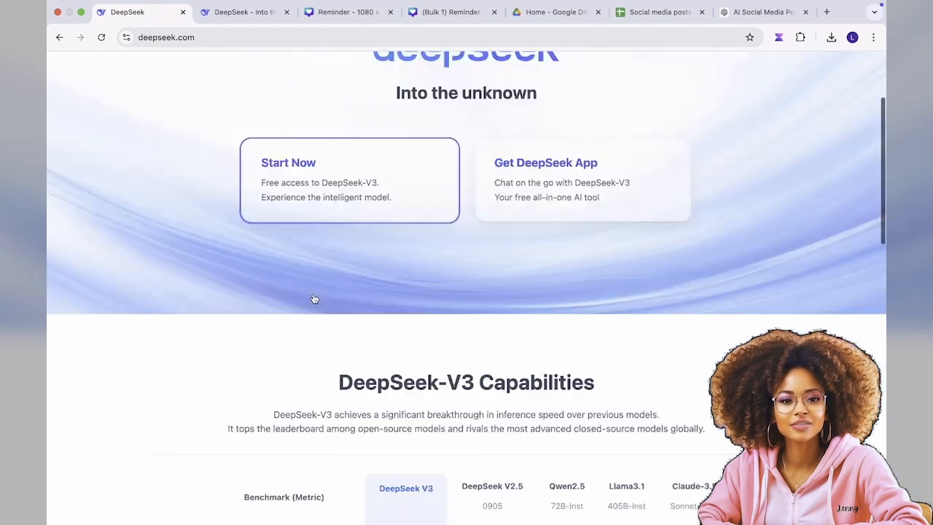
scroll(314, 298, down, 5)
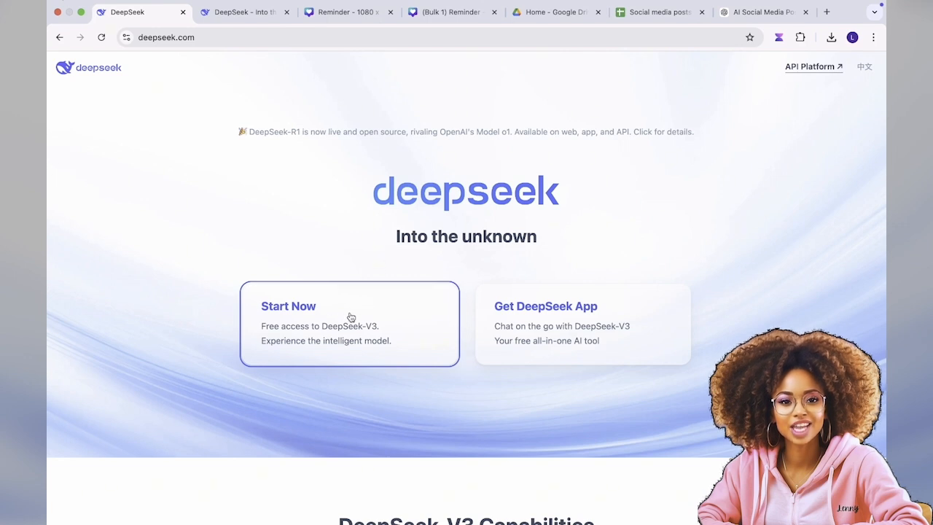
mouse_move(546, 328)
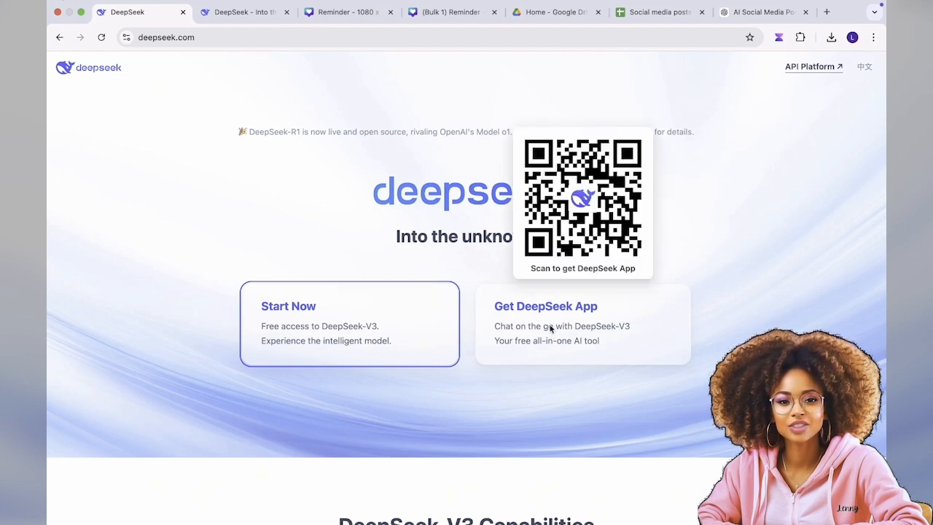
click(358, 327)
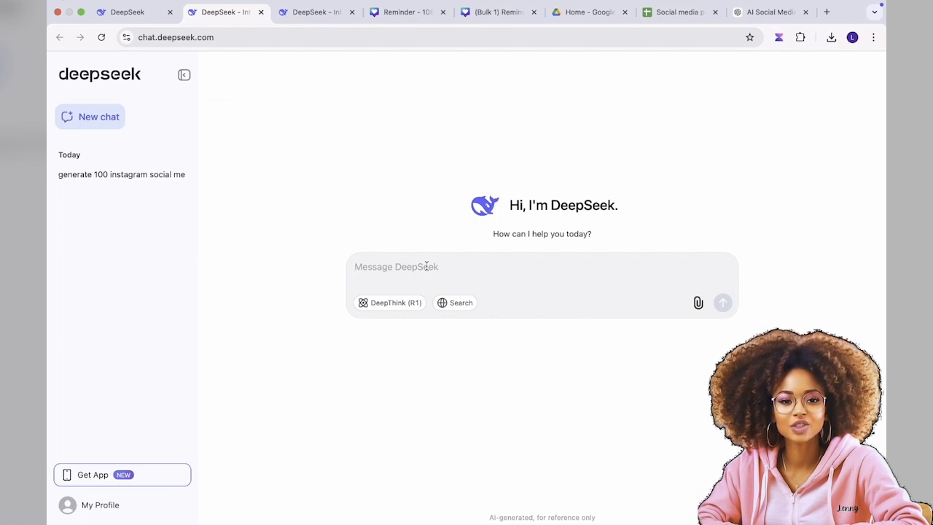
text(generate 100 instagram social media posts focused on great innovators in technology and AI, put the data in a table which i can easily copy paste into an excel sheet. The innovators name should be in one column and the innovation in the other)
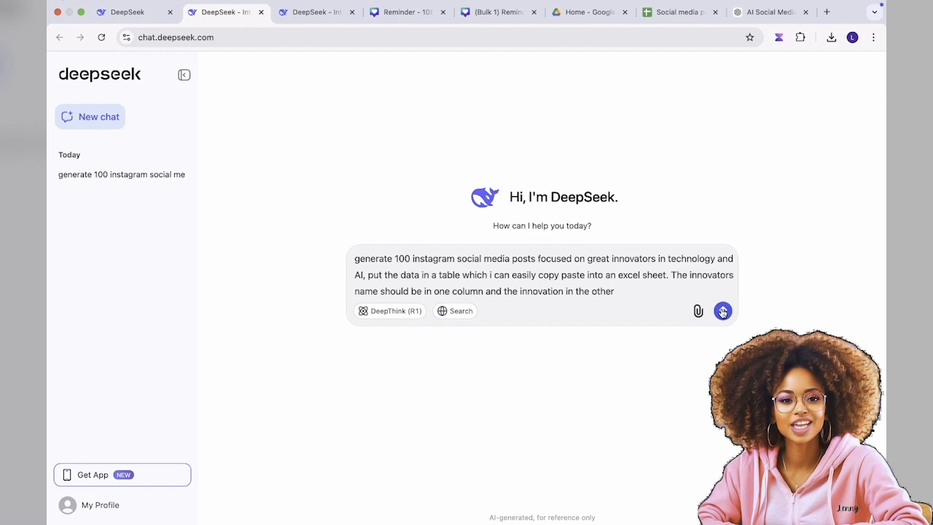
click(720, 310)
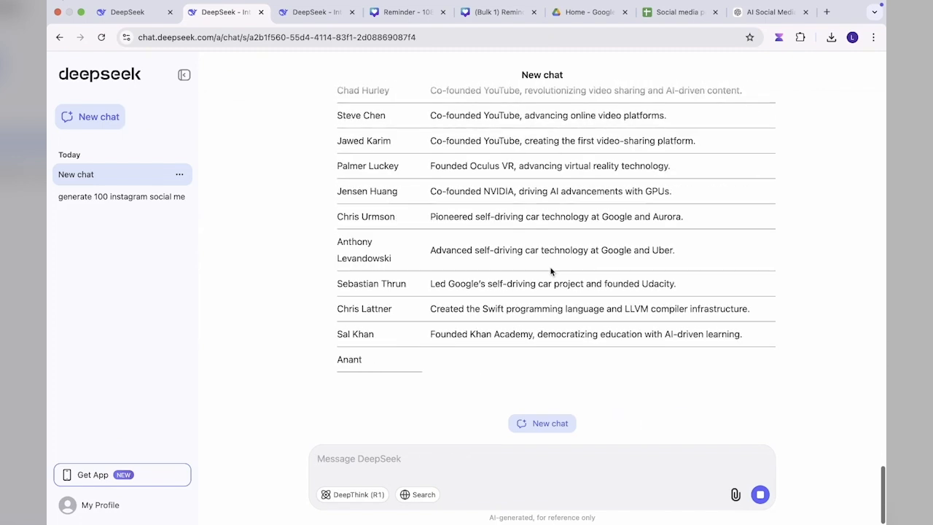
Step: Review the generated innovators table and copy DeepSeek's full response
scroll(530, 193, up, 10)
scroll(471, 193, up, 12)
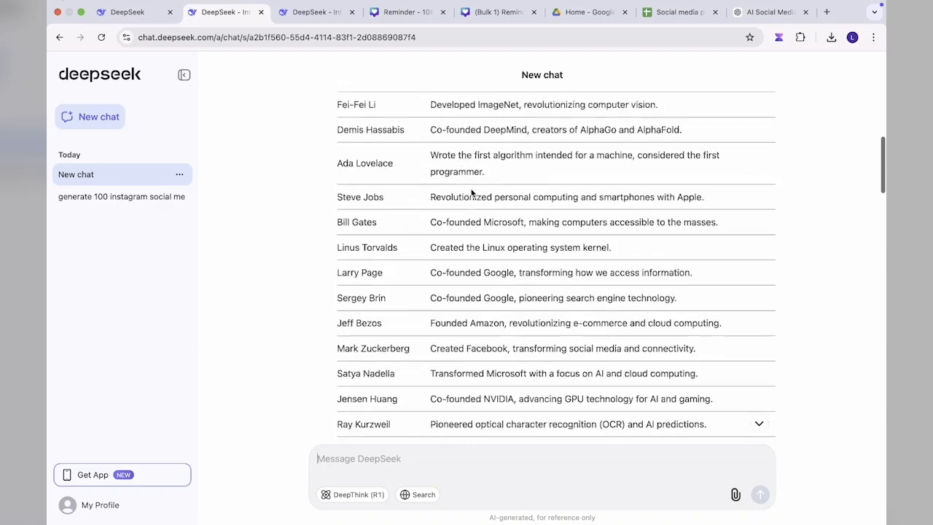
scroll(471, 190, down, 12)
scroll(470, 189, down, 20)
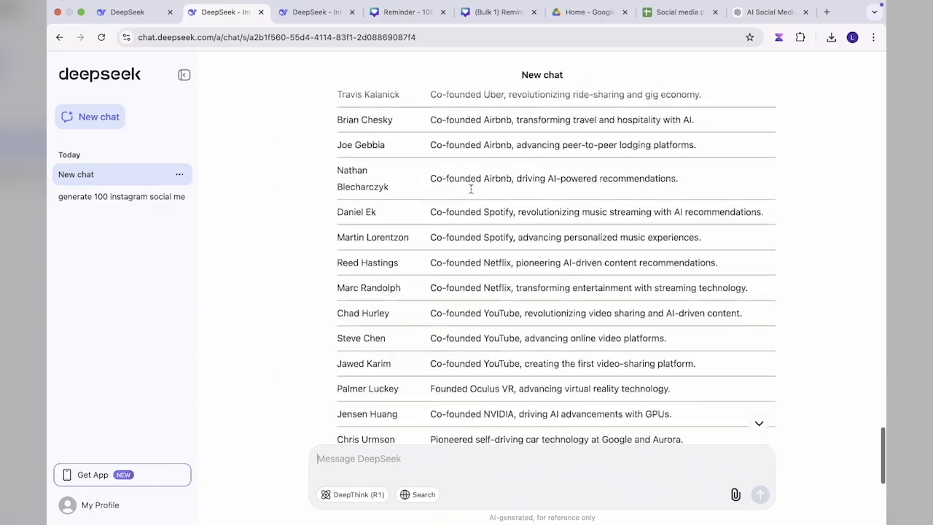
click(342, 384)
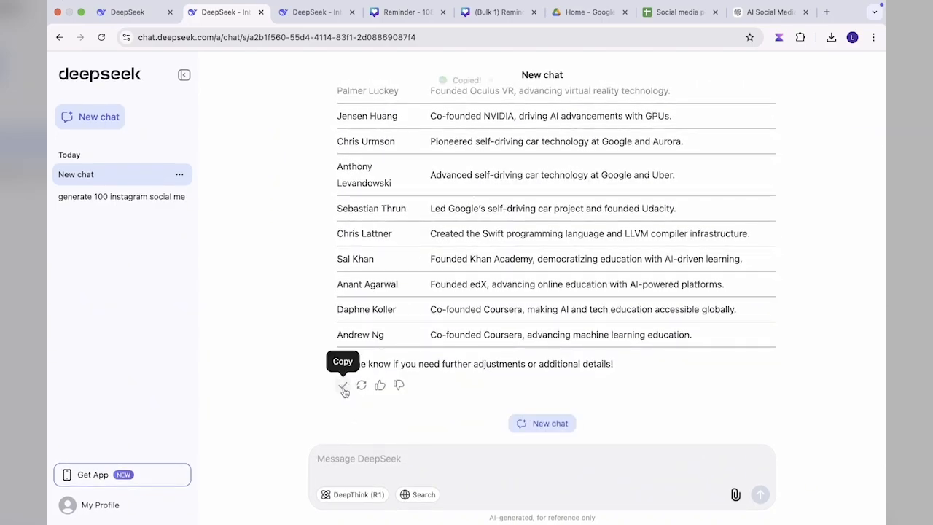
Step: Switch to the "Social media posts" file in Google Sheets and create a new blank spreadsheet from it
click(693, 23)
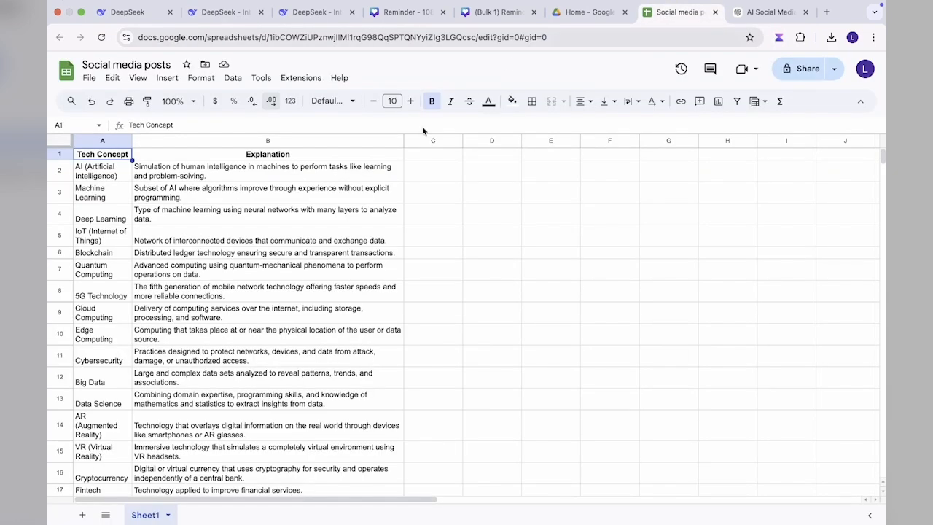
click(88, 77)
mouse_move(95, 104)
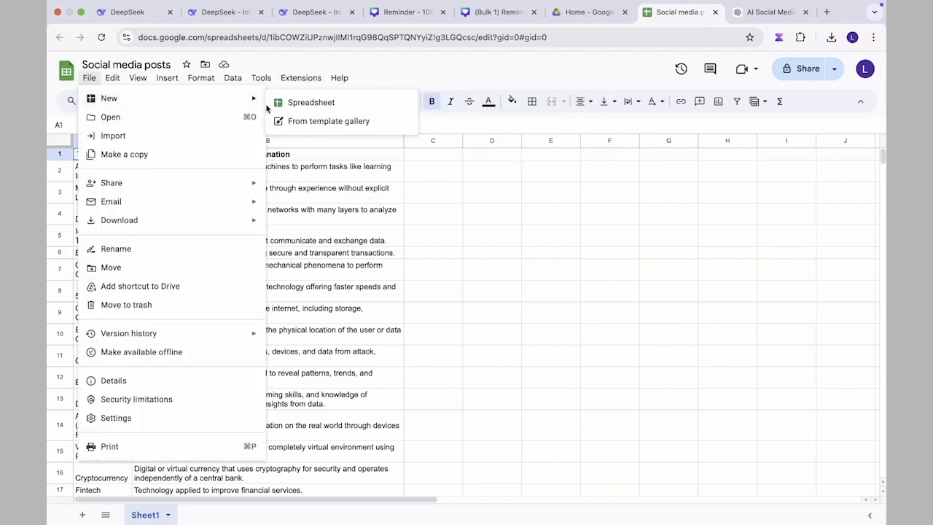
click(284, 106)
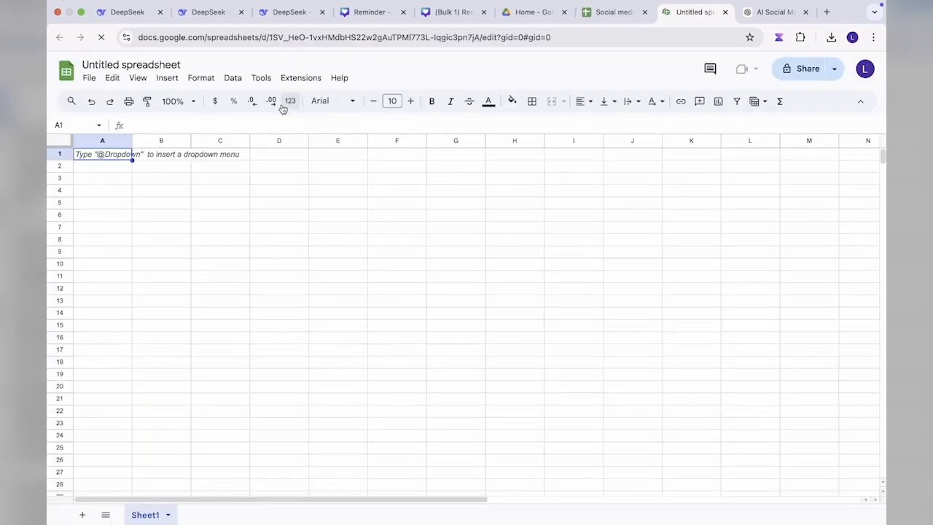
Step: Rename the new spreadsheet as "Social media posts on technology and AI innovators"
click(124, 64)
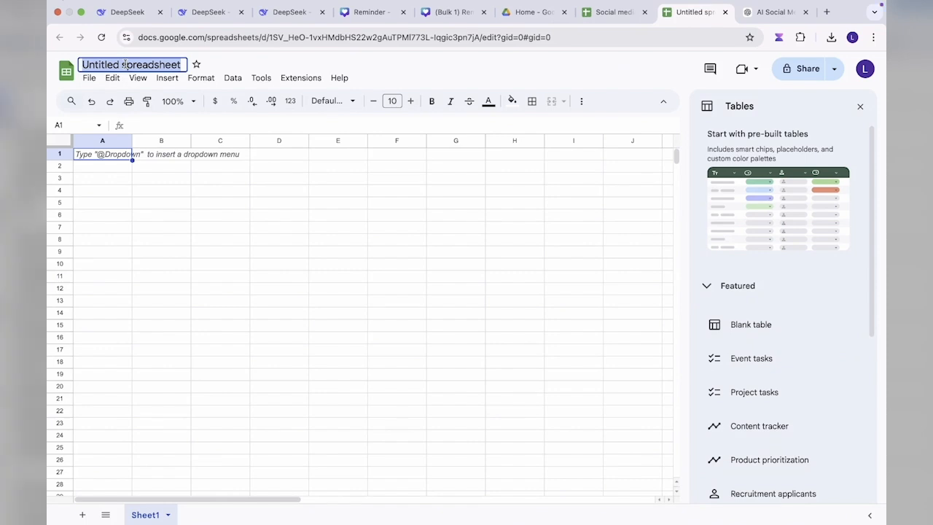
text(Social me)
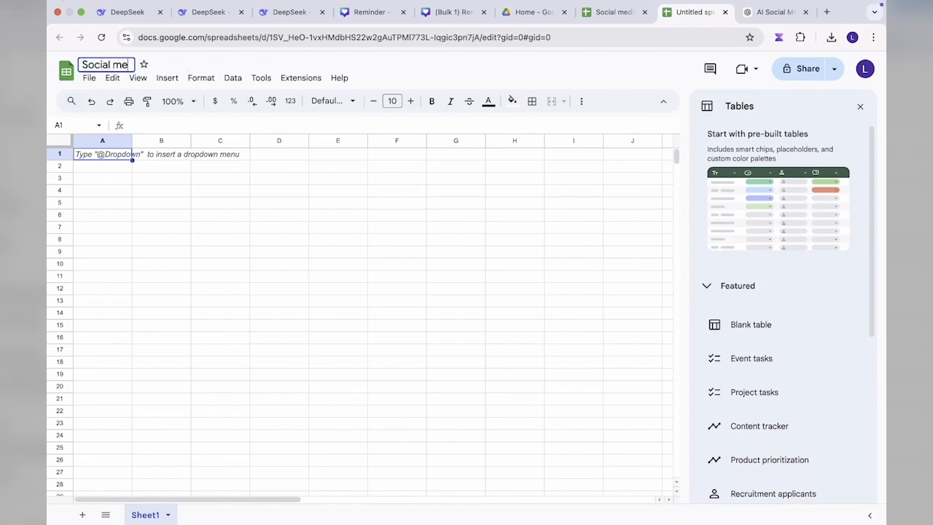
text(dia posts)
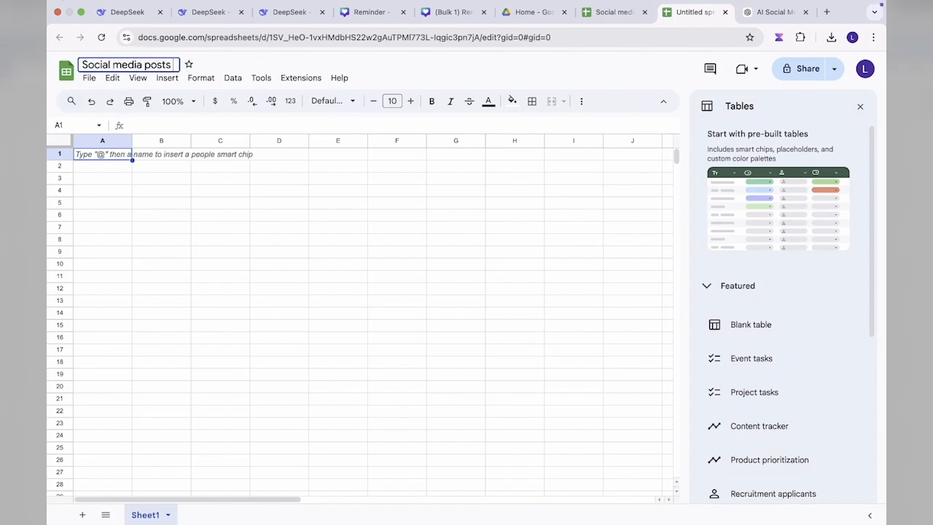
text( on techno)
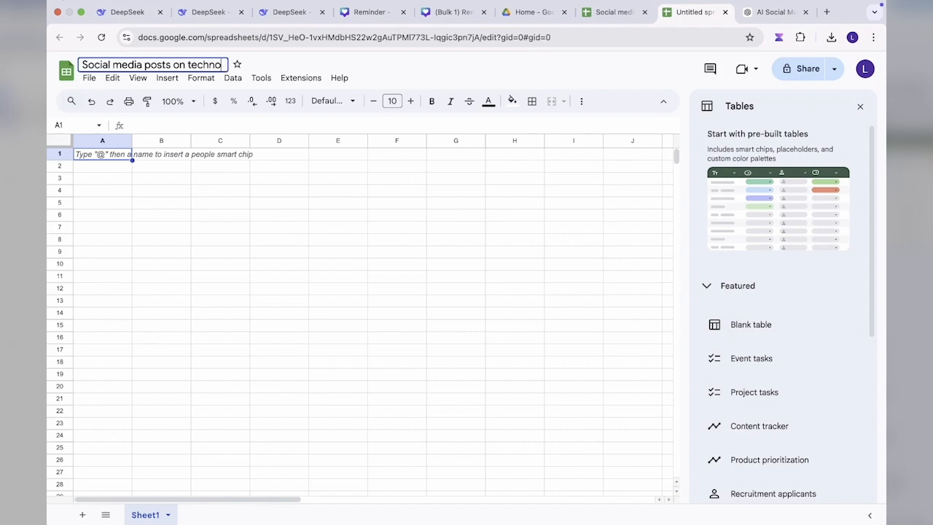
text(logy and A)
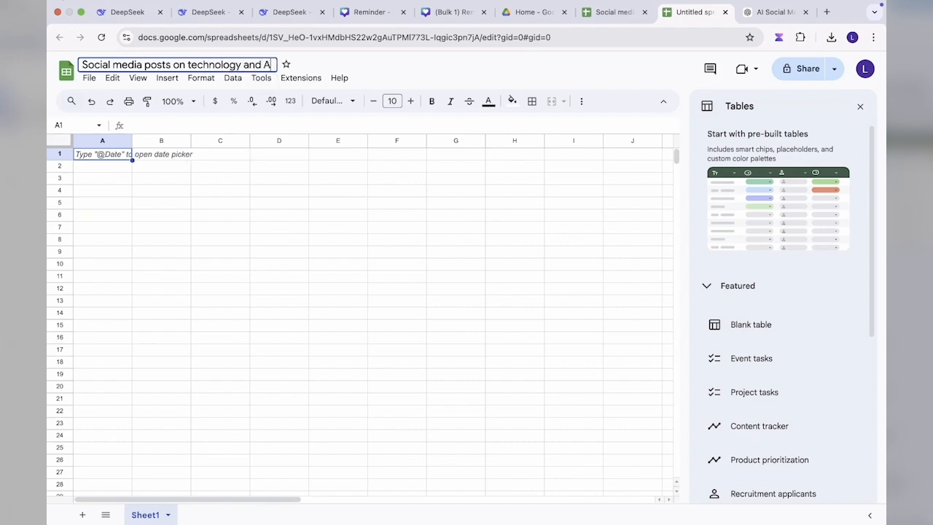
text(I innovators)
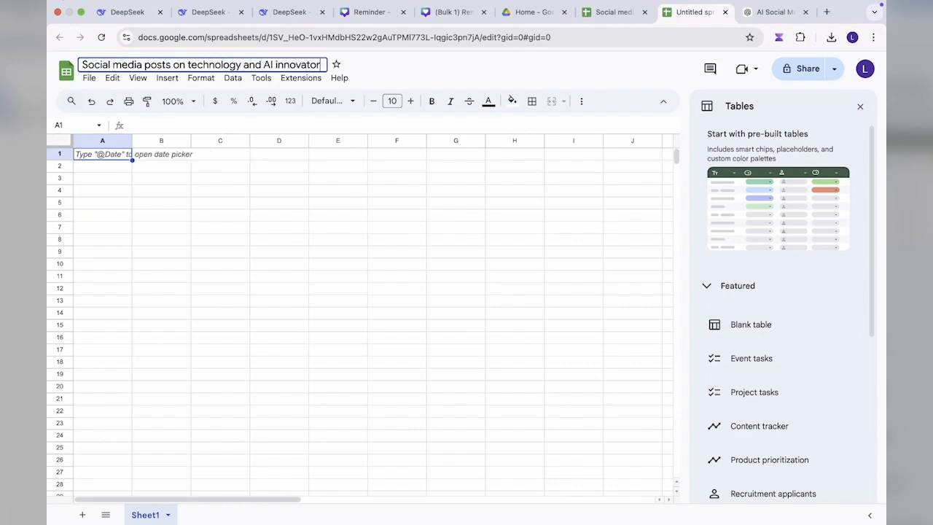
Step: Paste the copied DeepSeek response into the empty sheet starting at cell A1
click(90, 159)
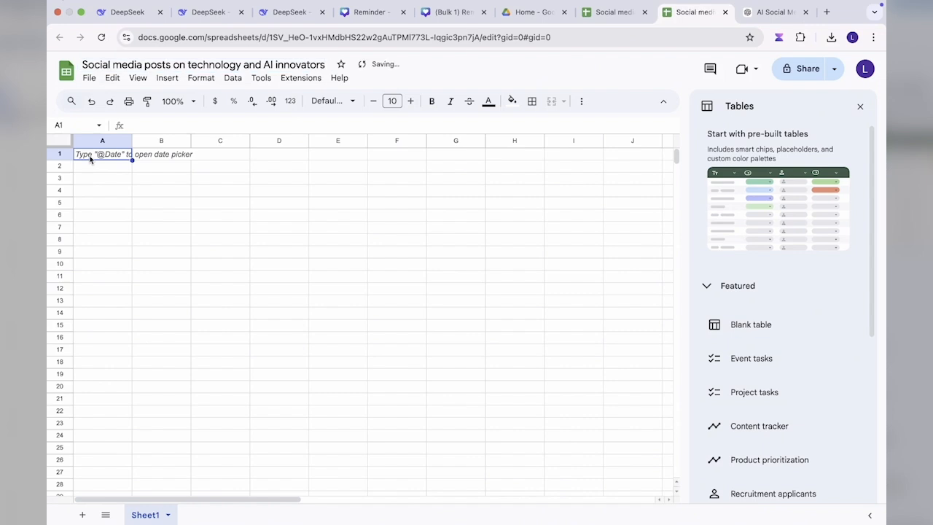
key(super+v)
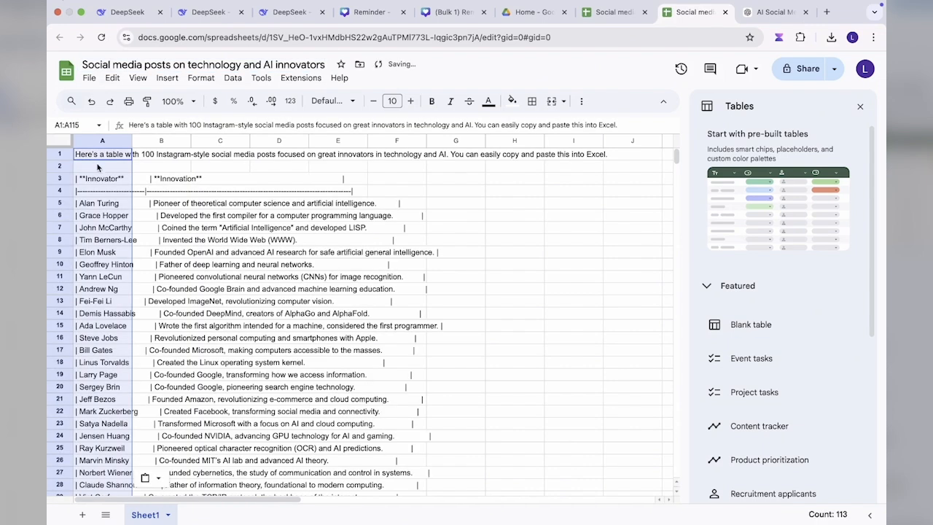
click(100, 141)
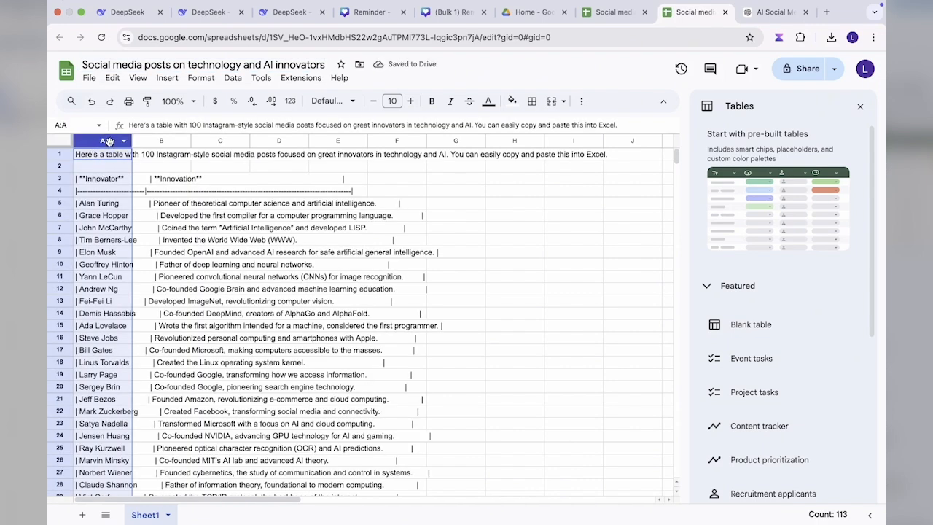
click(105, 158)
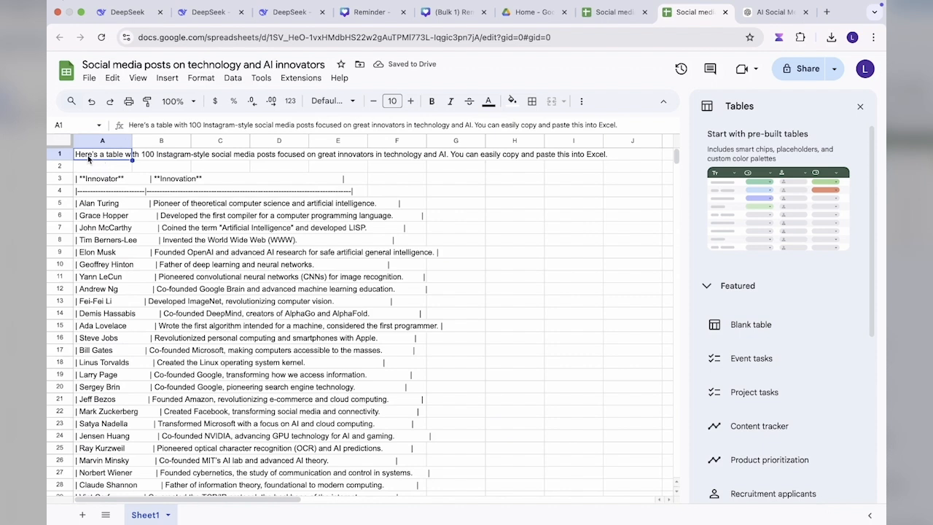
Step: Delete rows 1 and 2, which hold the introductory sentence and the blank line above the table header
shift+click(294, 157)
click(123, 159)
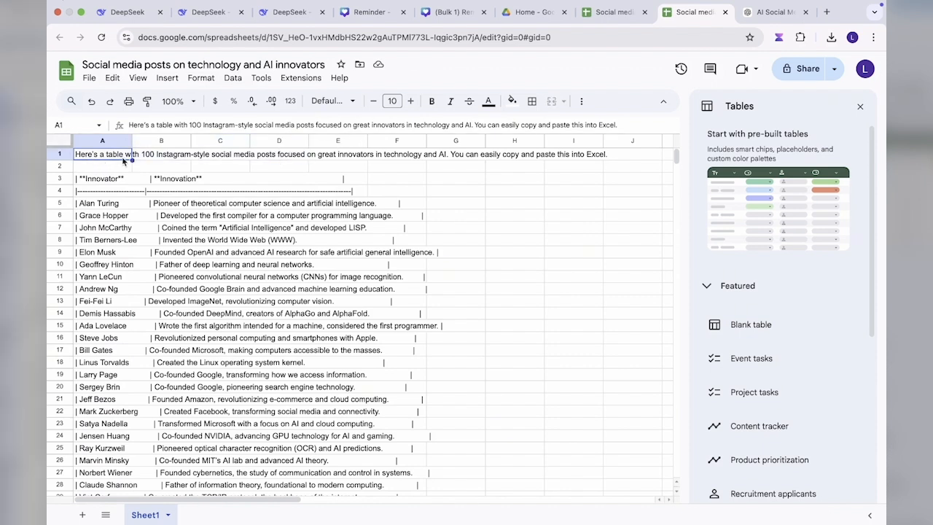
drag(117, 161, 62, 166)
key(Delete)
right_click(63, 166)
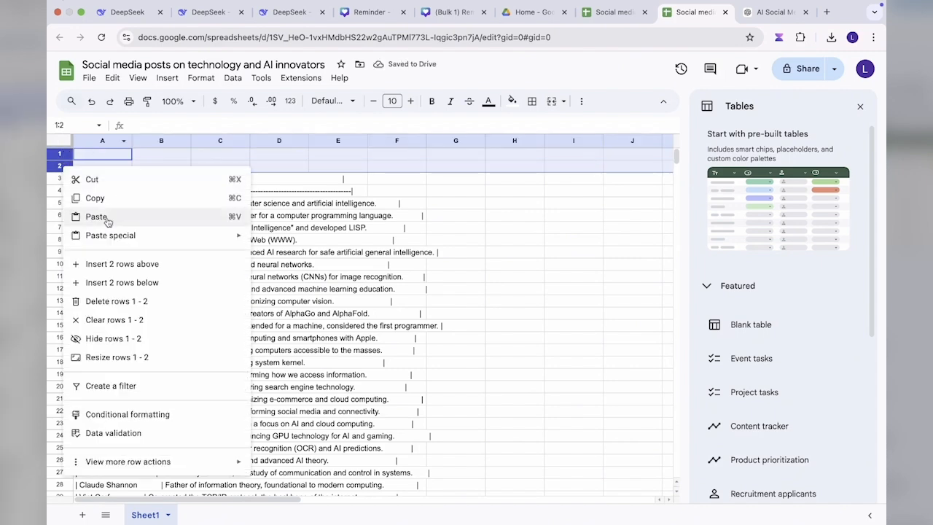
click(116, 302)
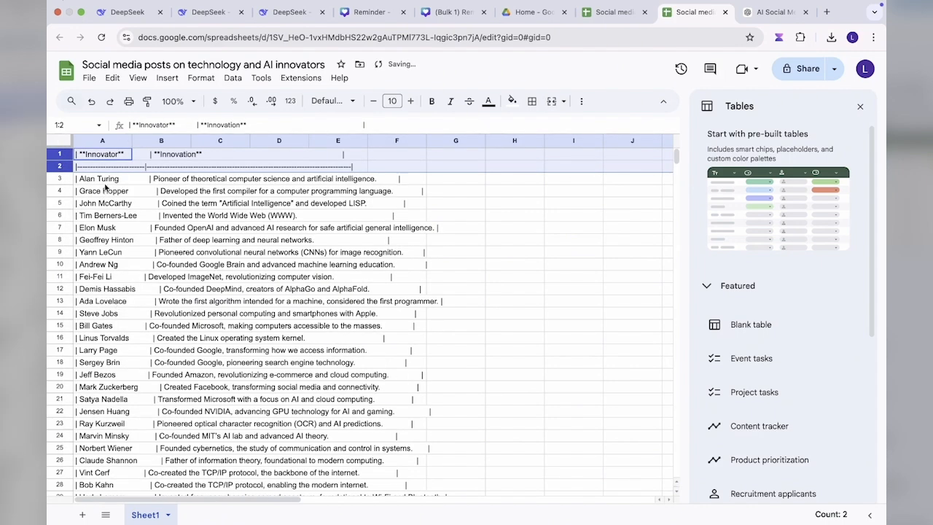
Step: Delete row 2, the dashed separator line beneath the Innovator and Innovation header
click(104, 157)
click(185, 156)
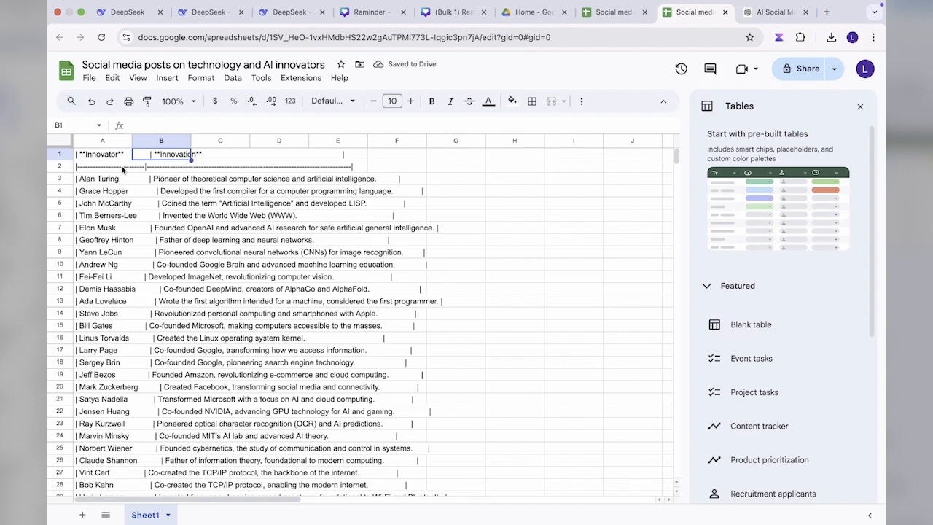
click(61, 168)
right_click(61, 168)
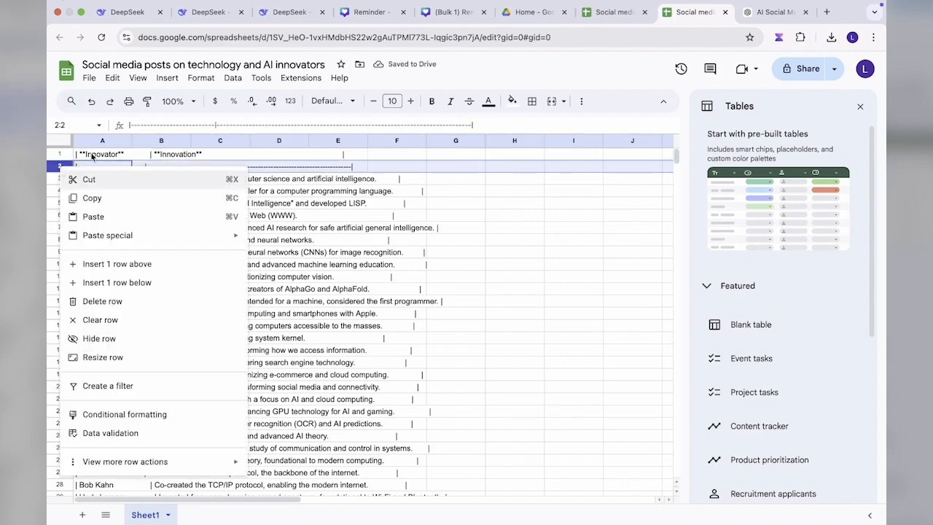
click(115, 302)
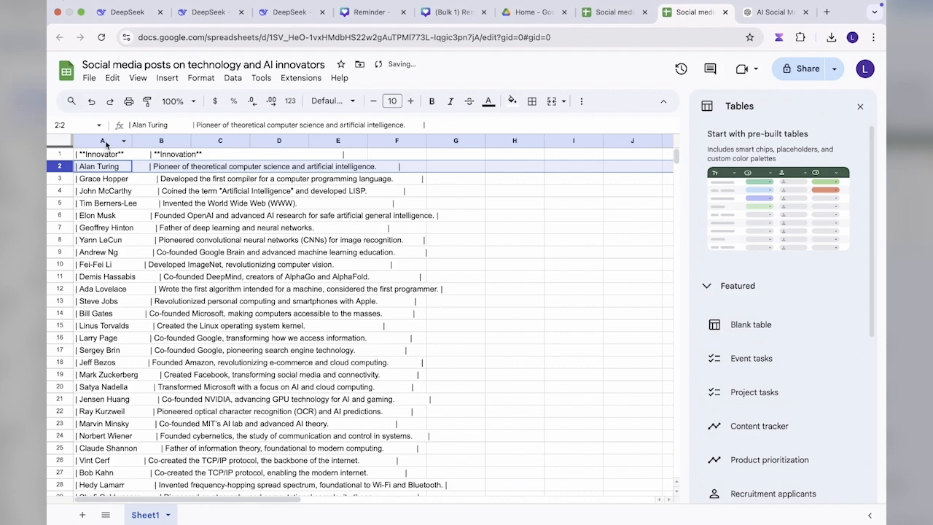
click(105, 140)
key(ctrl+a)
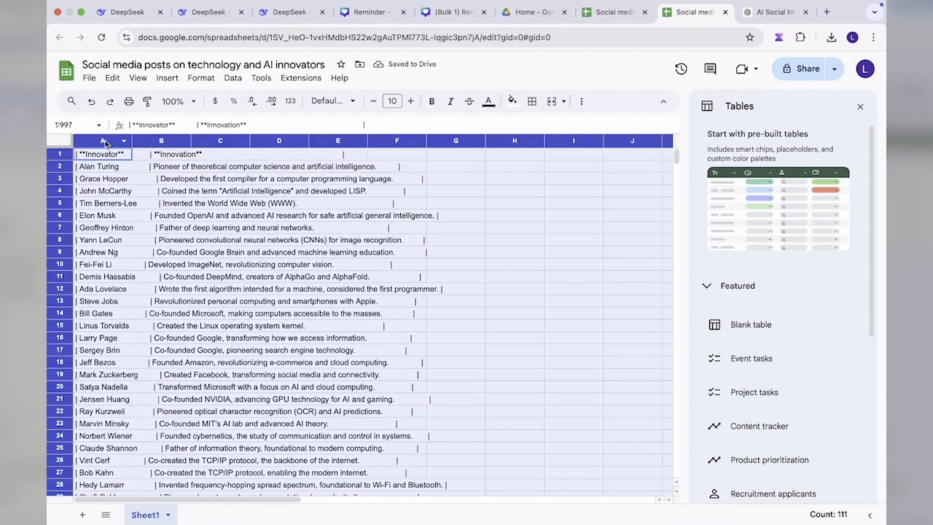
click(237, 79)
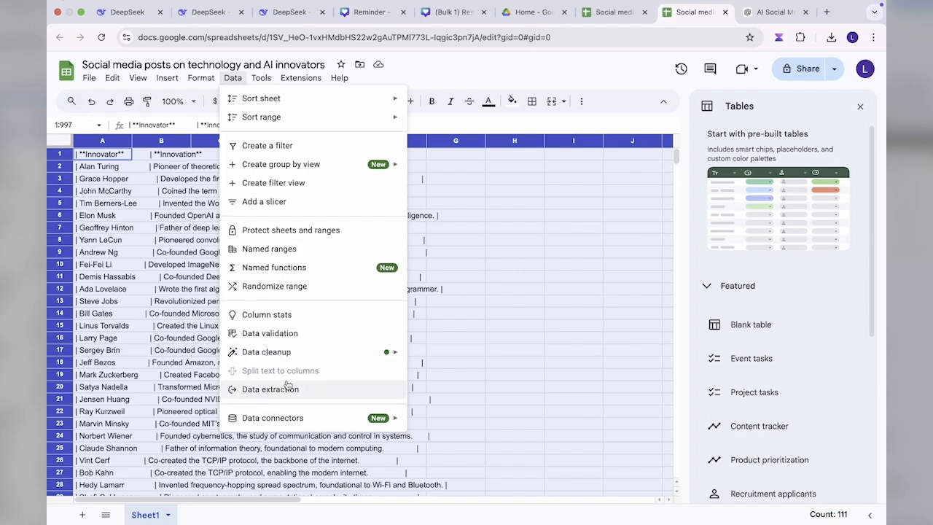
click(140, 194)
drag(113, 167, 87, 423)
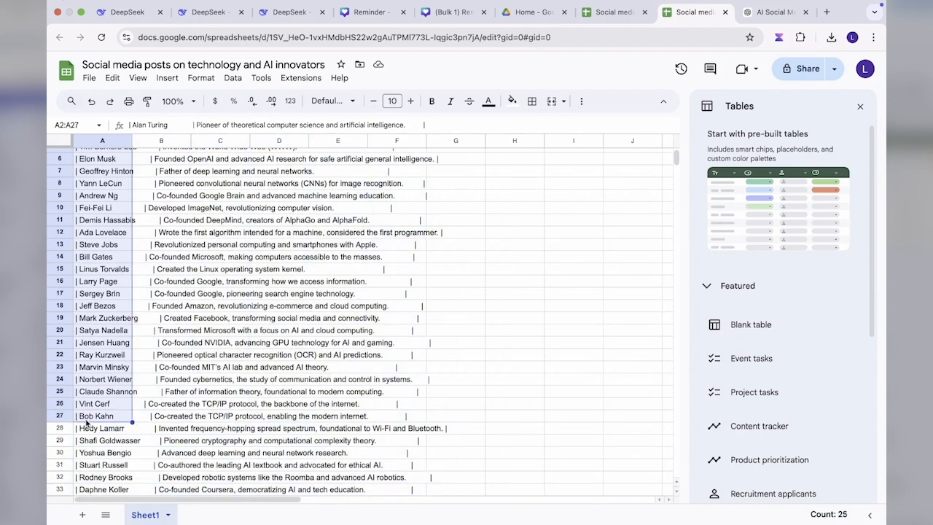
click(96, 263)
Step: Split the text in column A into separate columns using the custom separator "|"
click(106, 140)
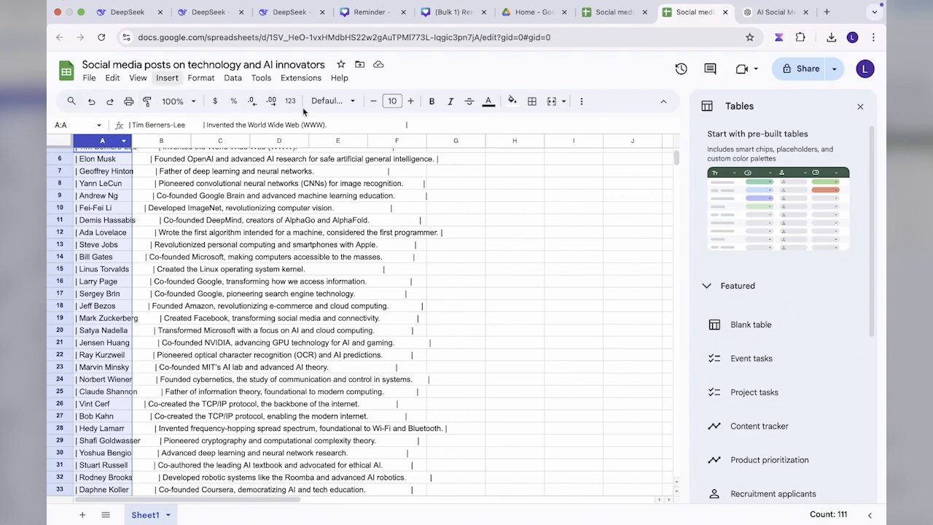
click(233, 78)
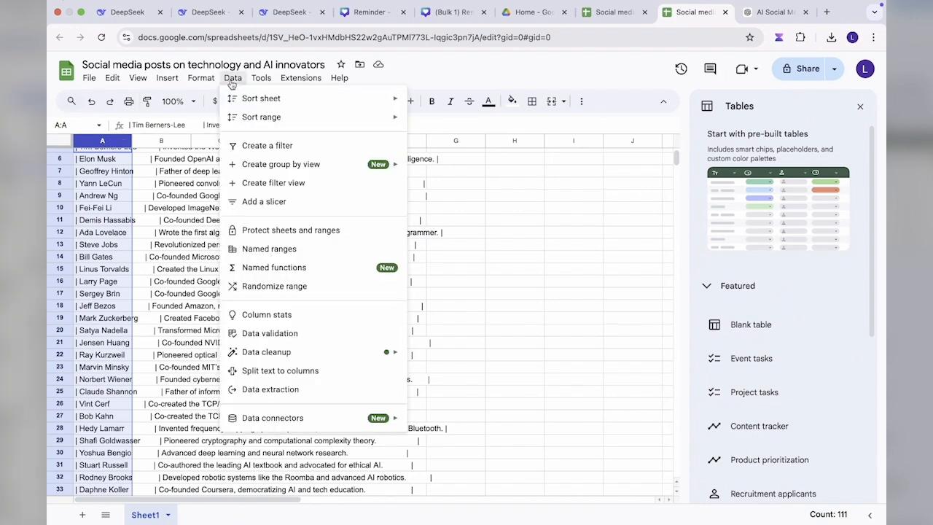
mouse_move(260, 78)
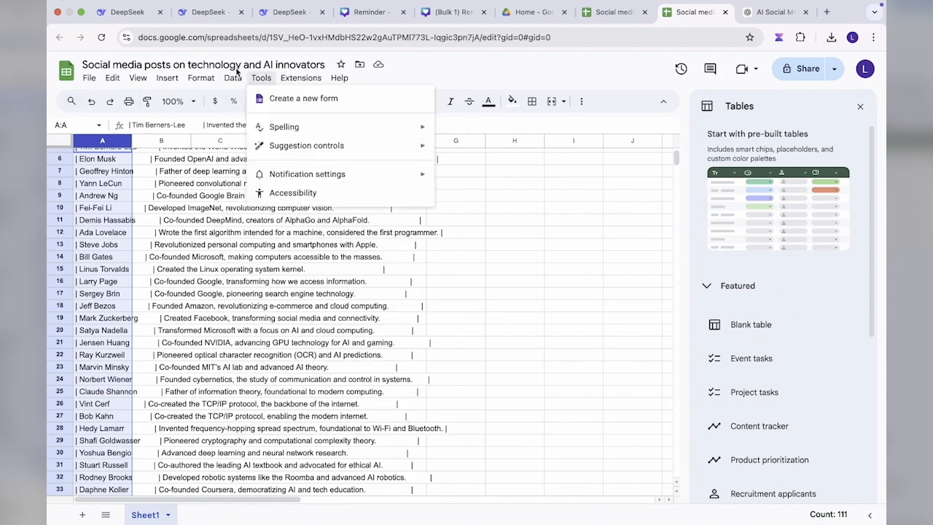
mouse_move(229, 77)
click(269, 373)
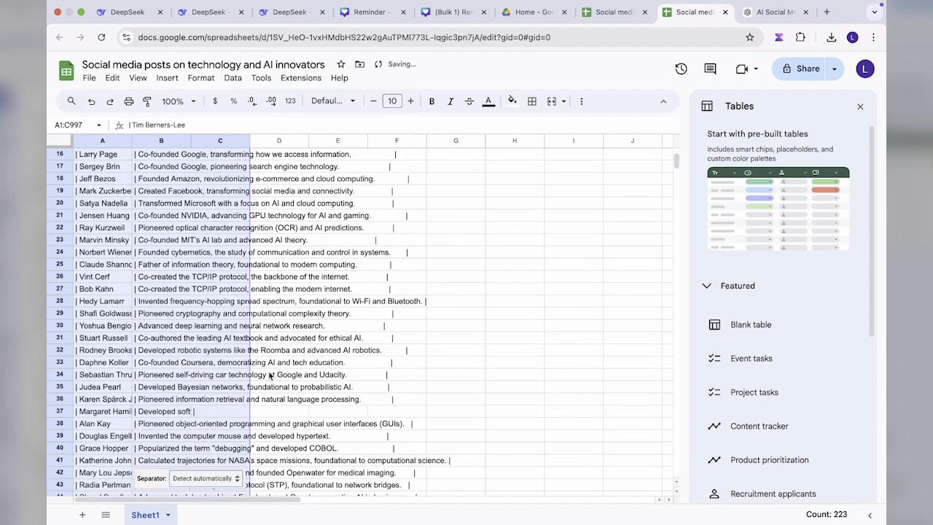
click(201, 478)
click(200, 510)
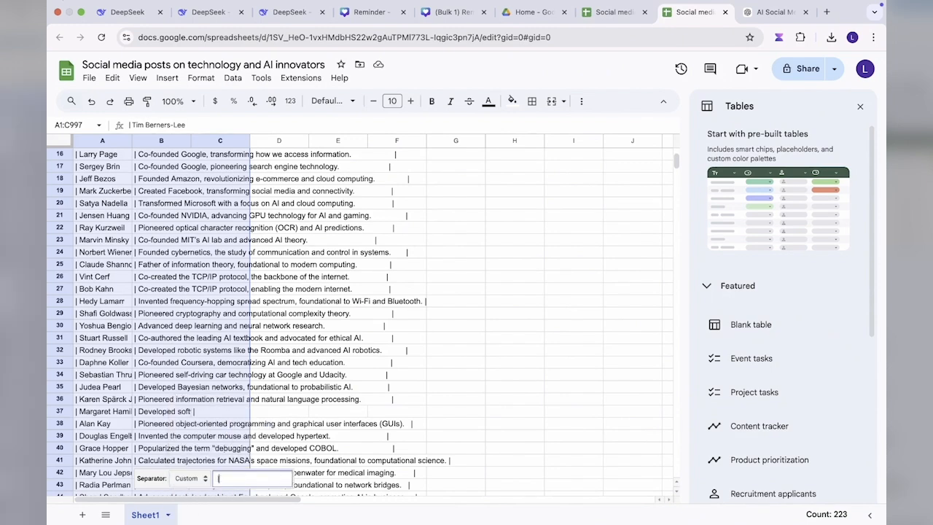
text(|)
click(249, 460)
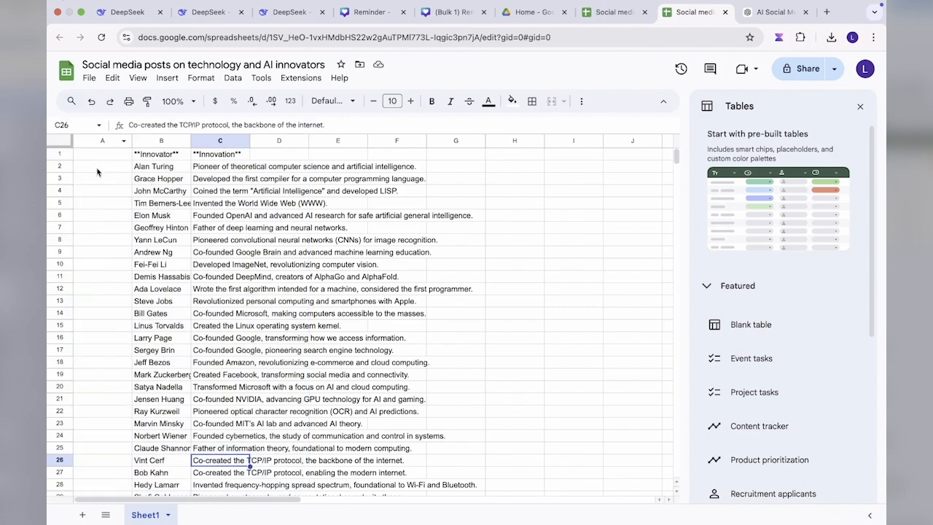
Step: Delete the empty column A in front of the innovator names
scroll(98, 172, down, 1)
scroll(98, 164, up, 1)
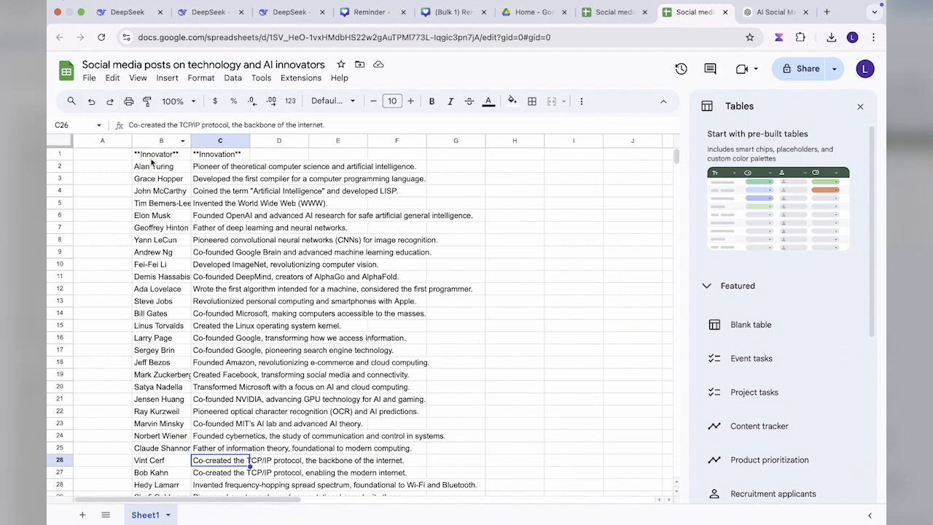
click(102, 142)
right_click(102, 143)
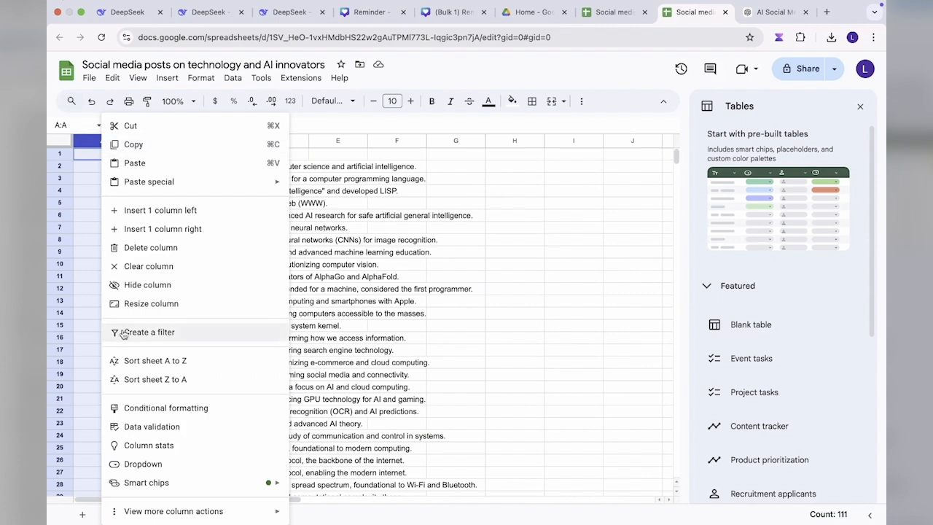
click(161, 250)
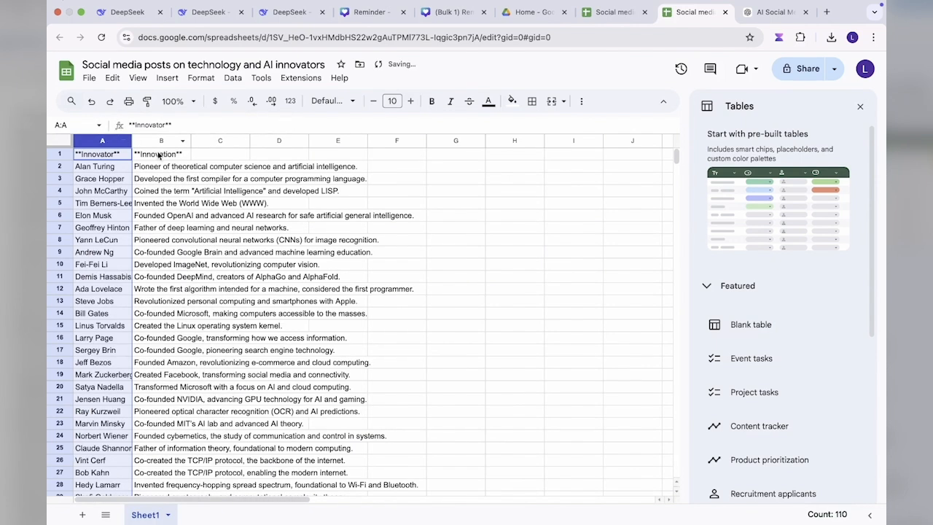
Step: Widen column B, which holds the innovation descriptions, and wrap its text within the cells
drag(192, 141, 231, 141)
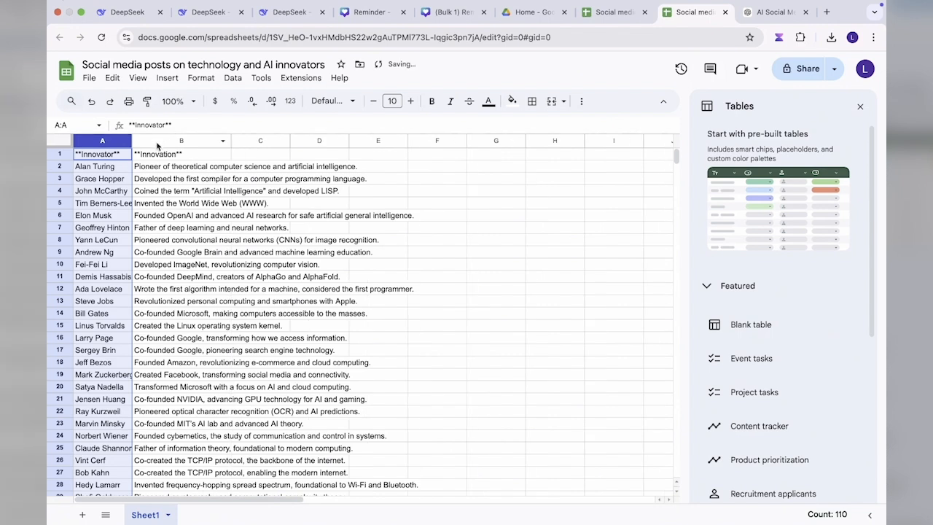
click(177, 142)
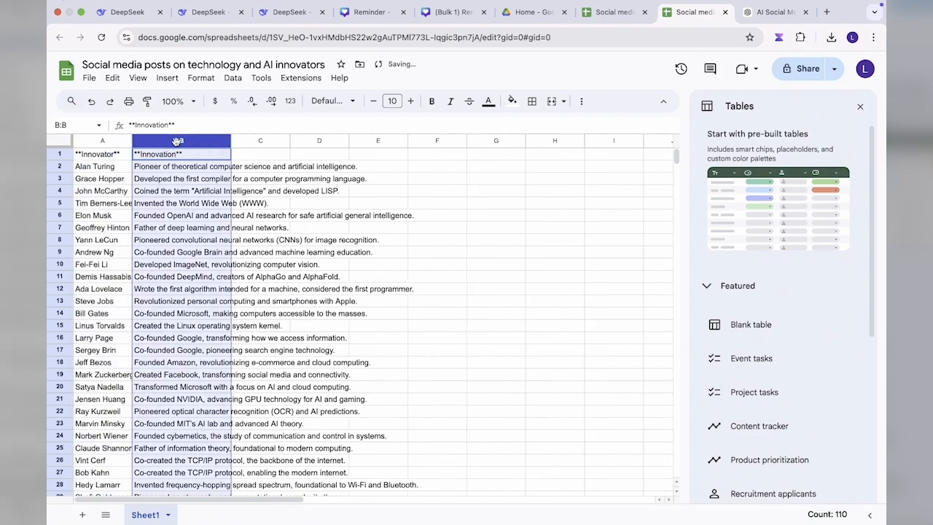
click(564, 101)
click(581, 101)
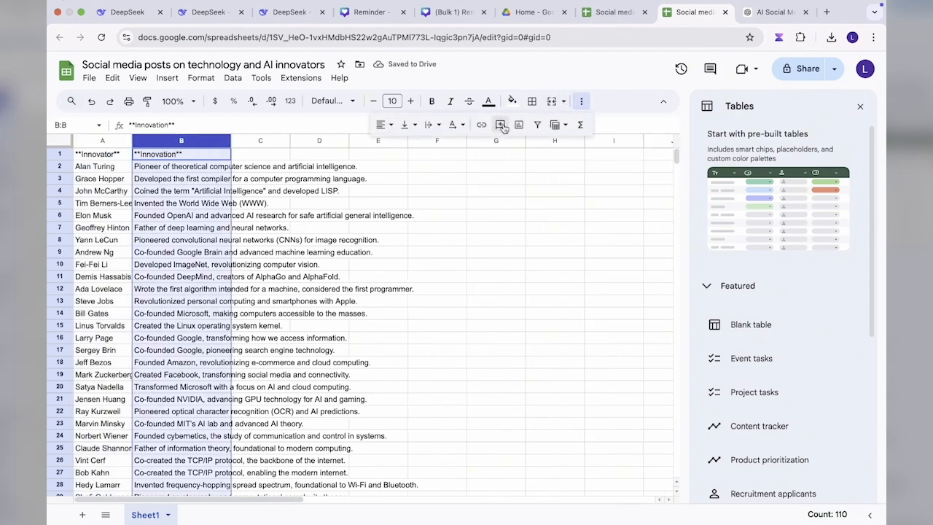
click(427, 126)
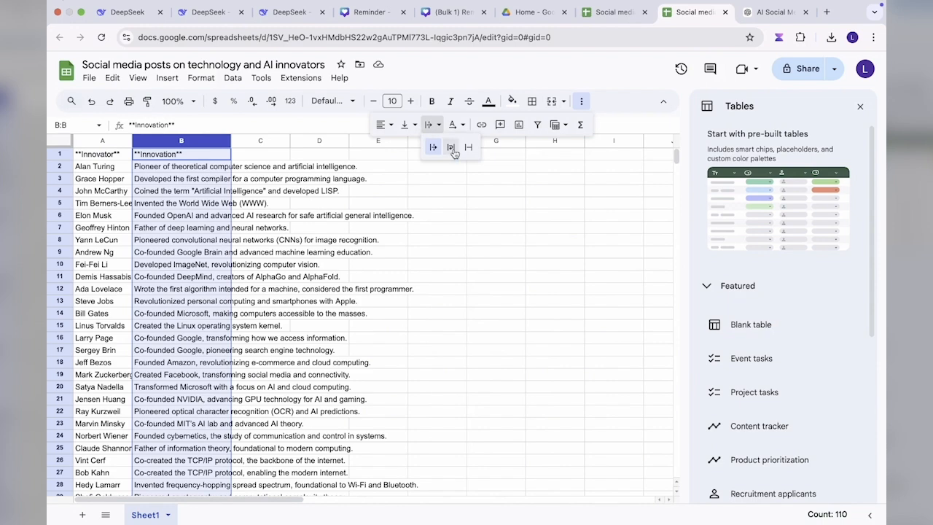
click(451, 147)
drag(231, 140, 289, 140)
Step: Remove the double asterisks around the header texts in B1 and A1, leaving Innovation and Innovator
click(182, 154)
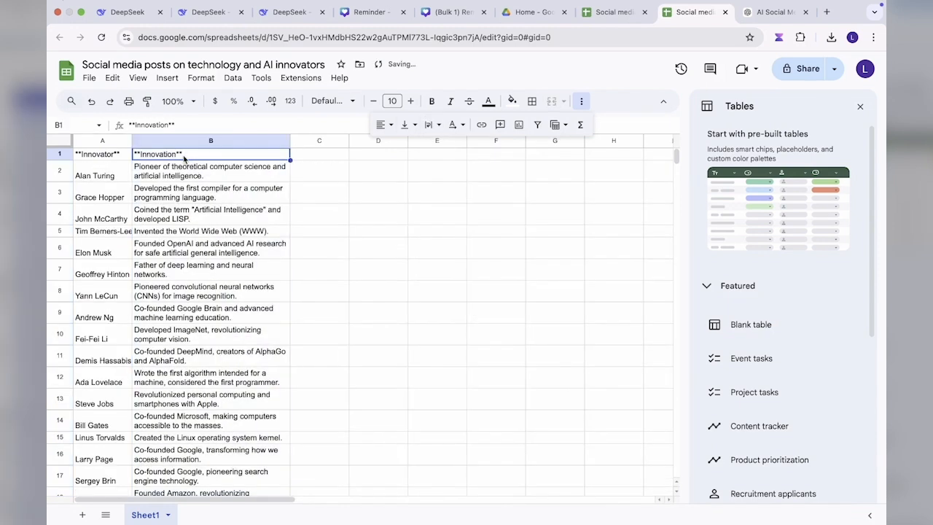
click(183, 153)
key(BackSpace)
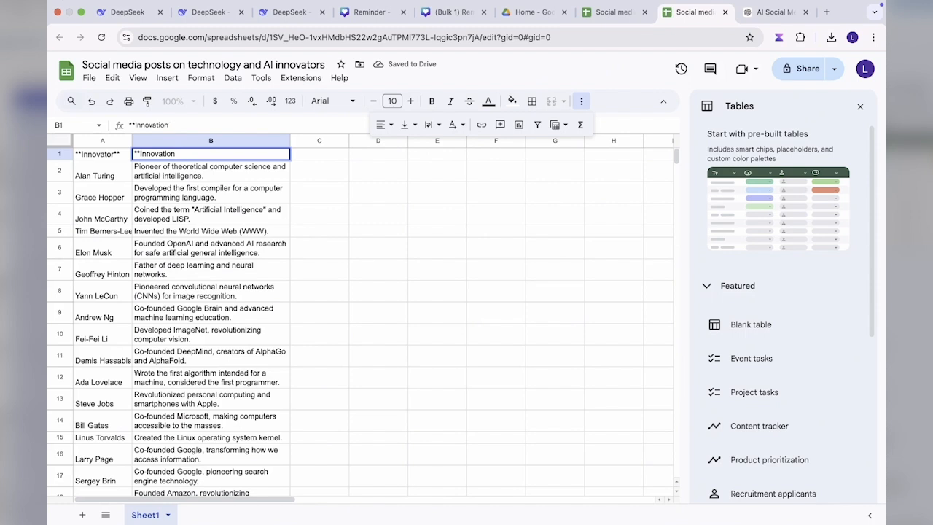
click(140, 153)
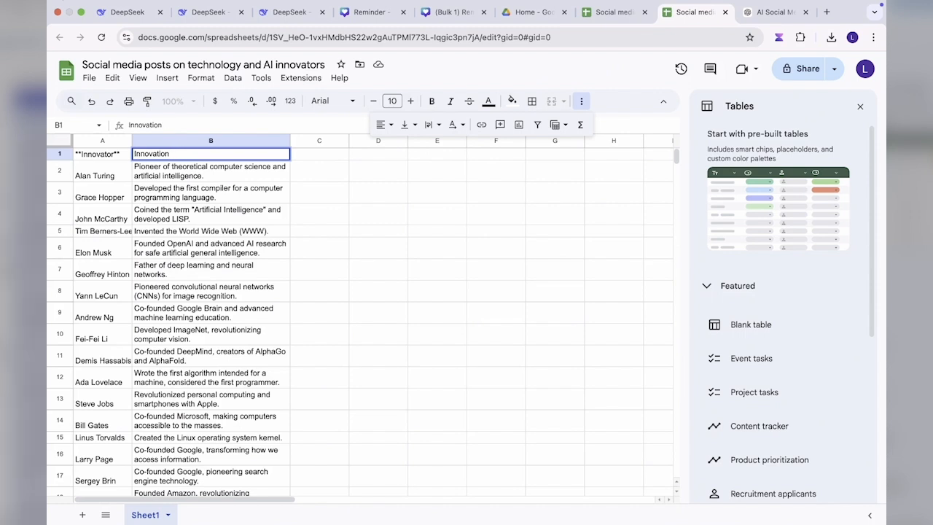
click(123, 157)
double_click(122, 157)
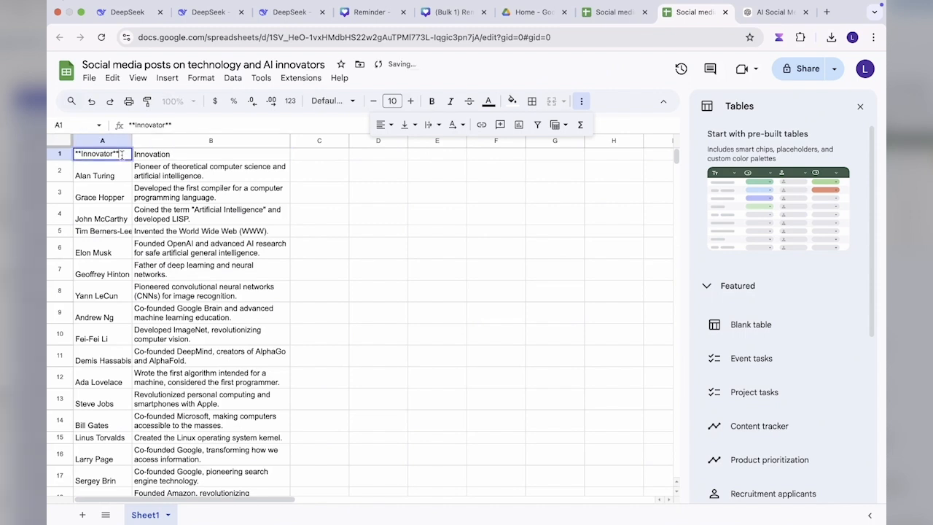
key(BackSpace)
key(BackSpace)
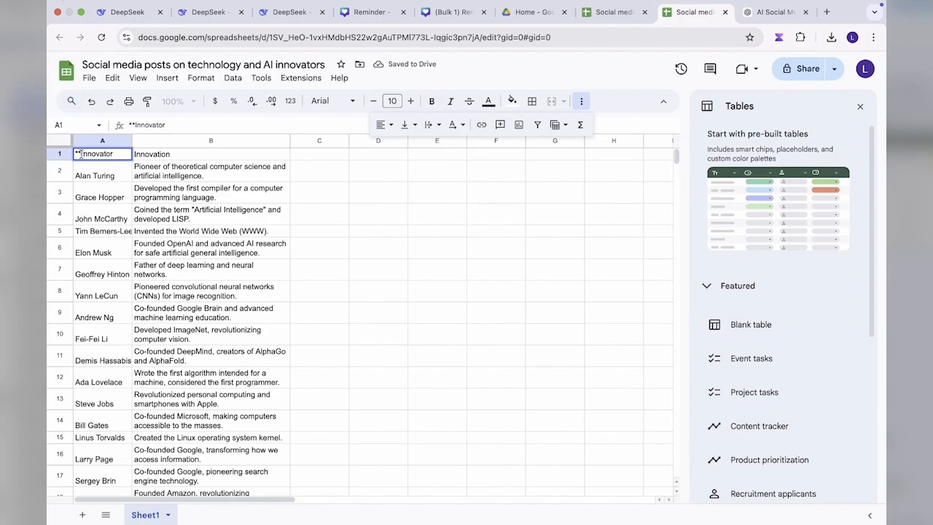
click(310, 270)
Step: Close the Tables sidebar and make the Innovator and Innovation headers in A1:B1 bold
scroll(311, 270, down, 20)
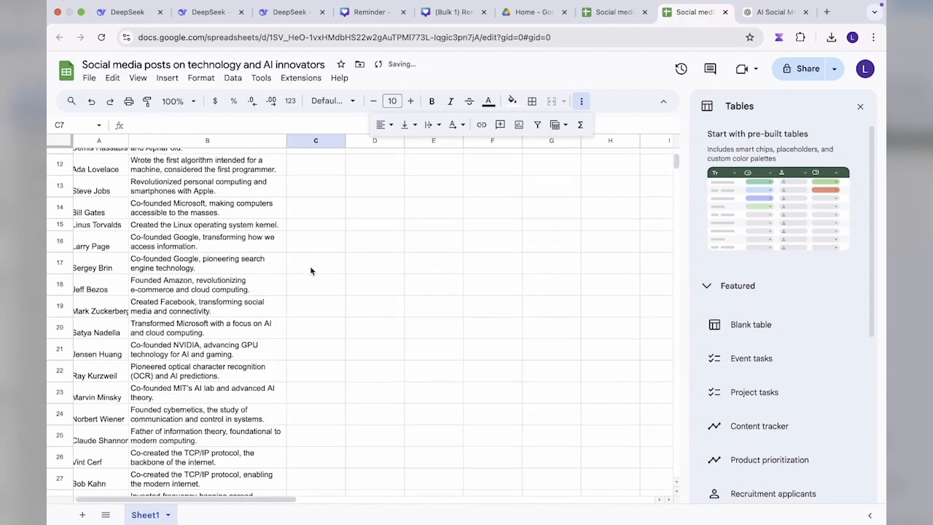
scroll(311, 270, up, 20)
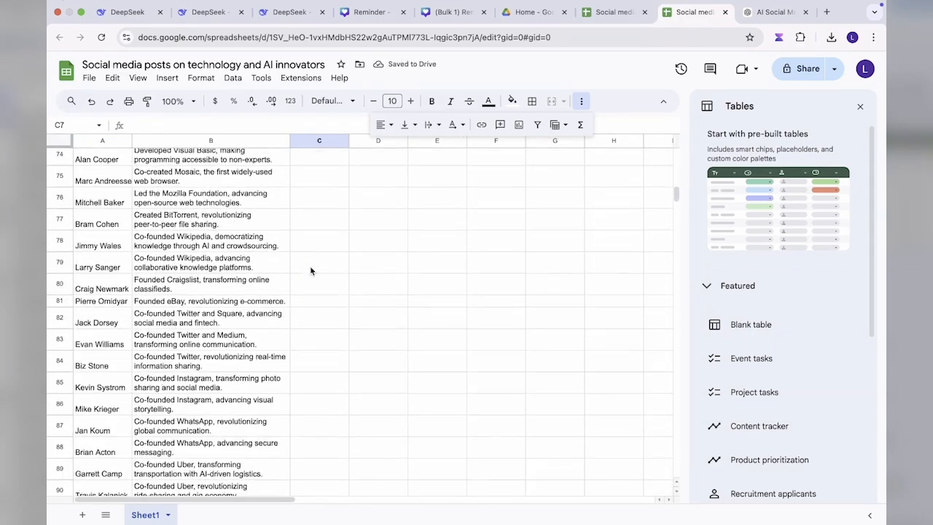
click(861, 108)
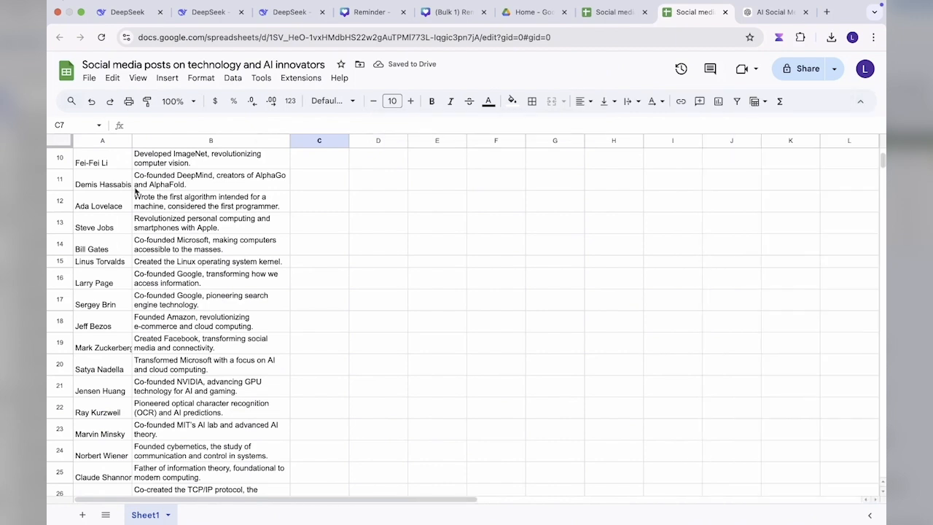
scroll(100, 195, up, 3)
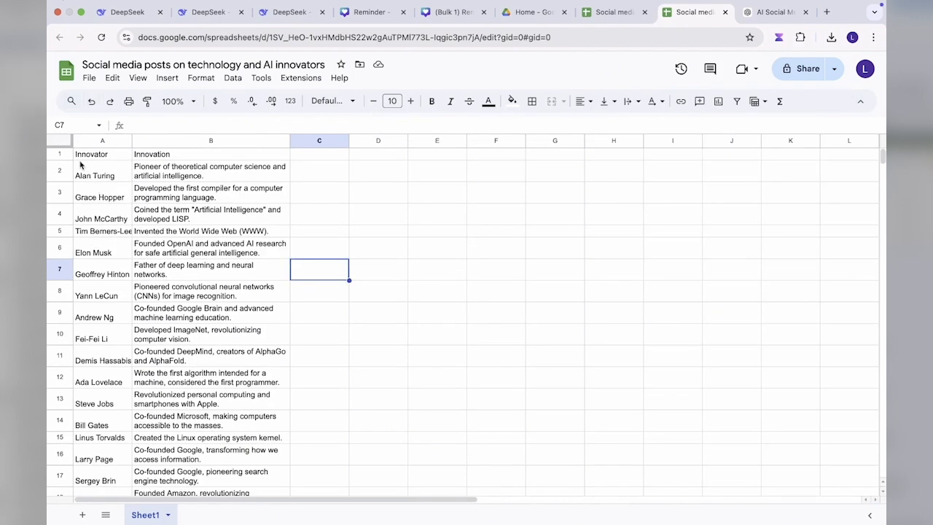
drag(88, 157, 145, 154)
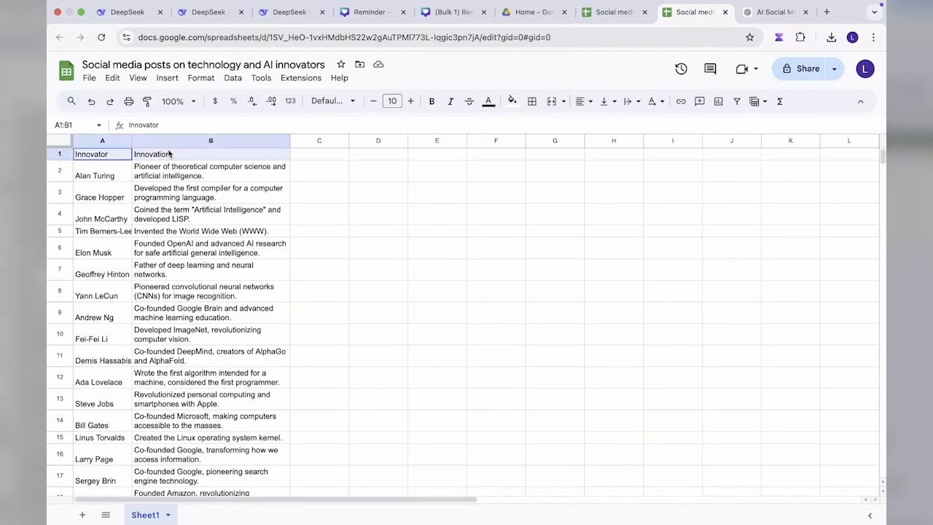
click(432, 101)
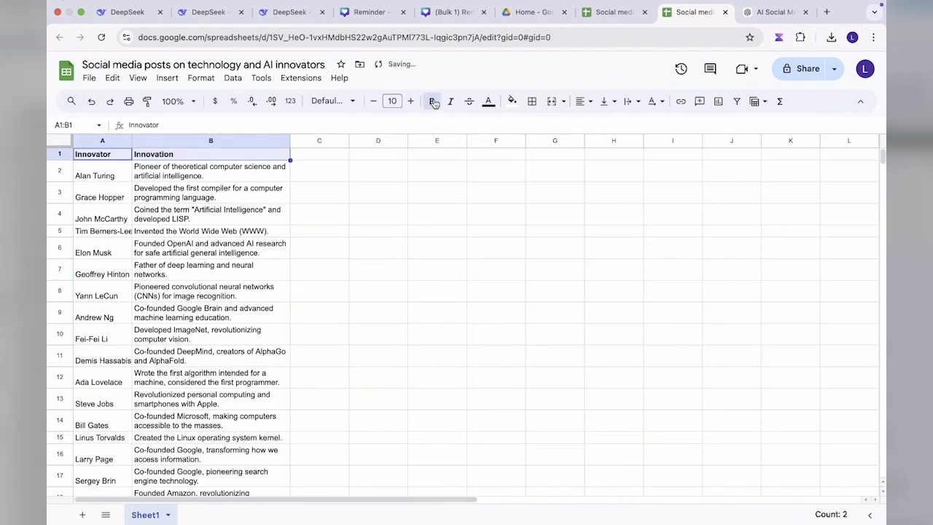
Step: Download the spreadsheet as a Microsoft Excel (.xlsx) file
click(87, 77)
mouse_move(163, 220)
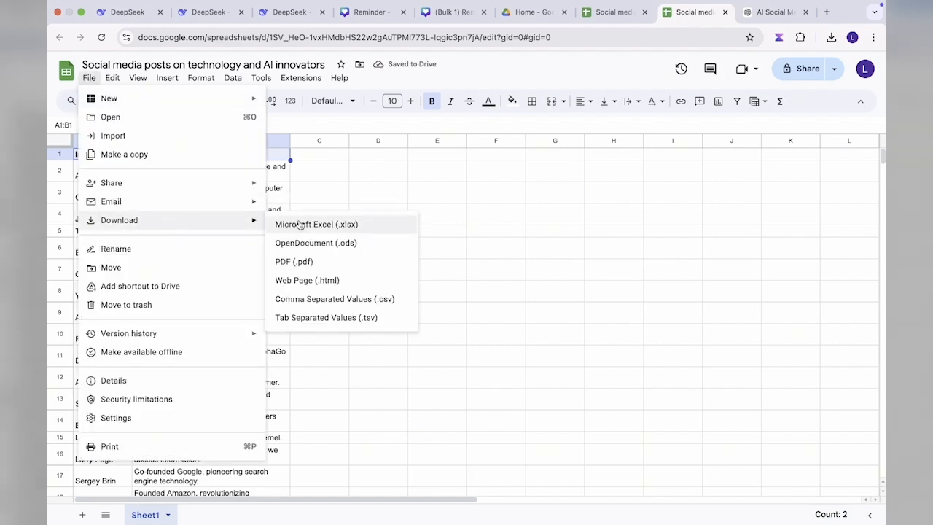
click(298, 226)
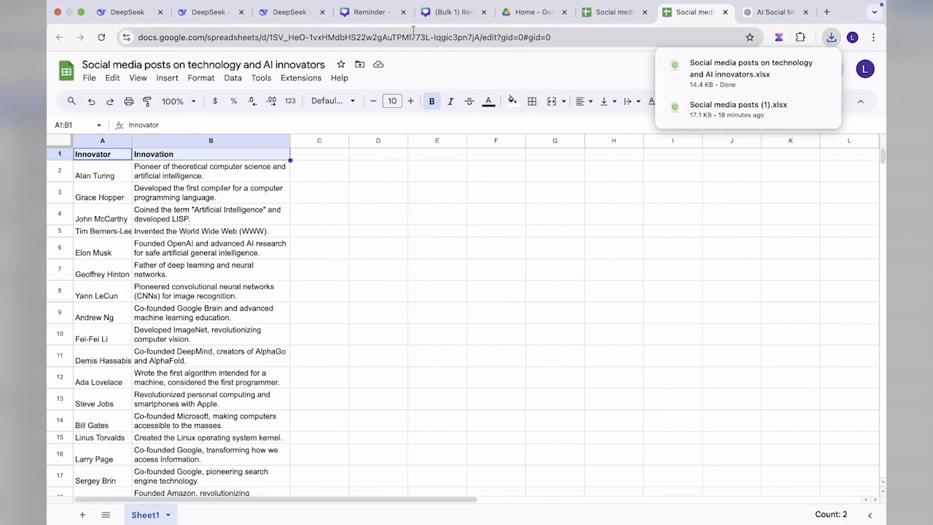
Step: Switch to Canva and create a new blank Instagram Post (4:5) design from the home page
click(436, 16)
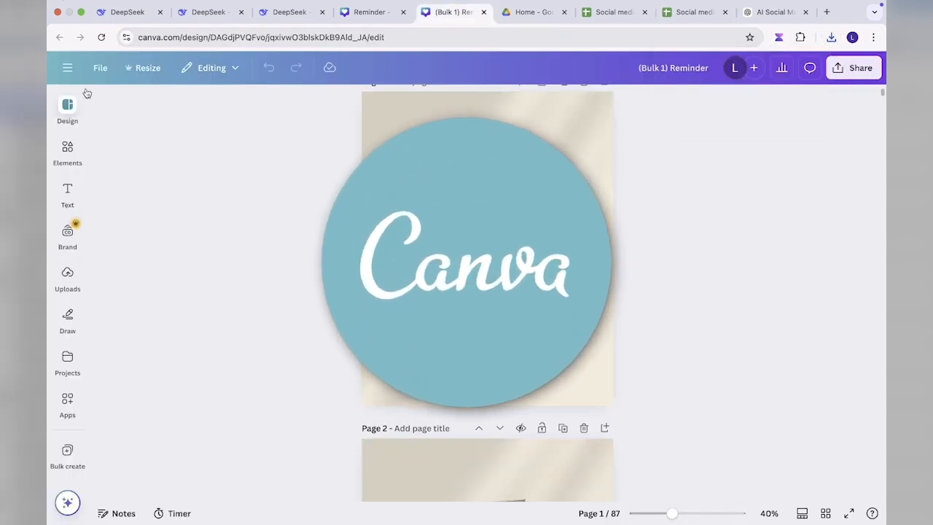
click(68, 68)
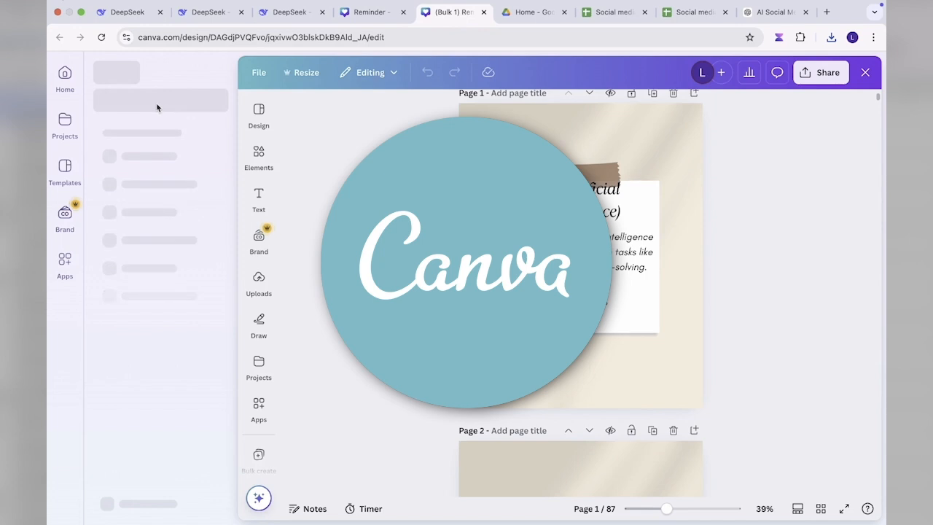
click(68, 87)
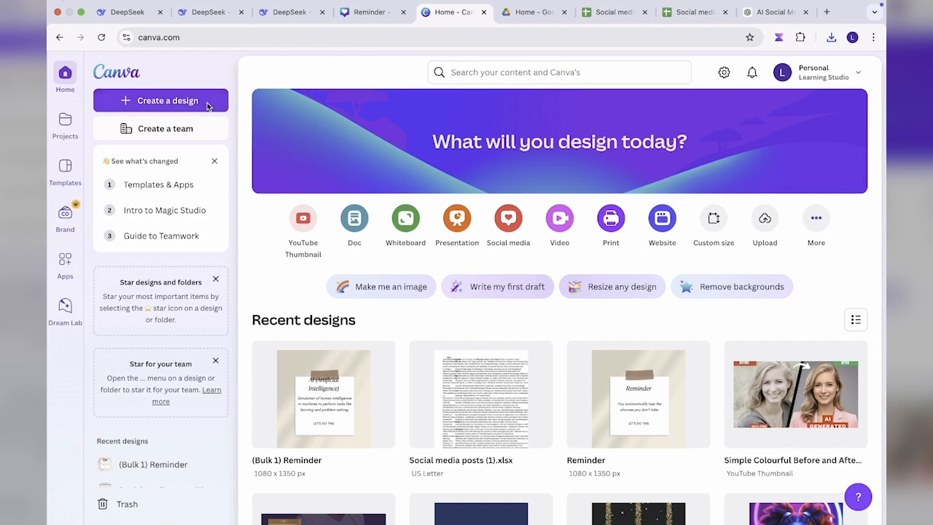
click(208, 106)
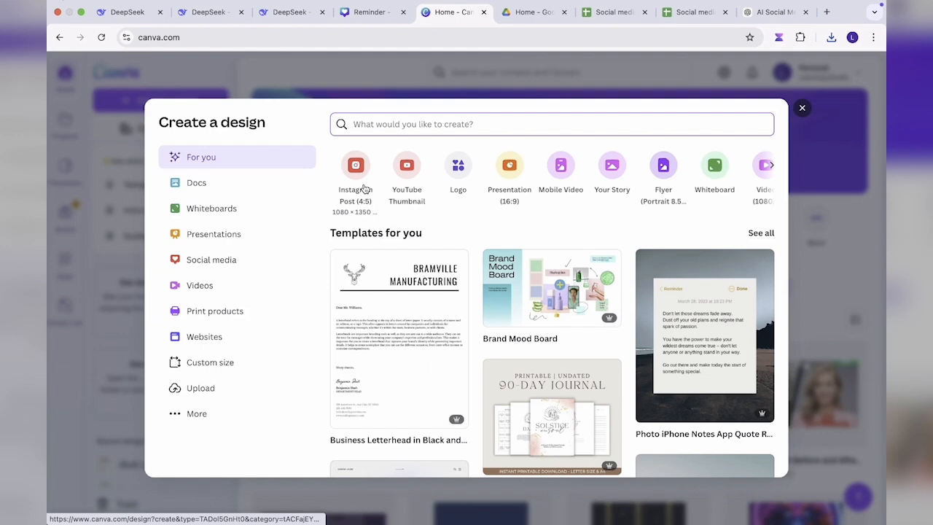
click(363, 187)
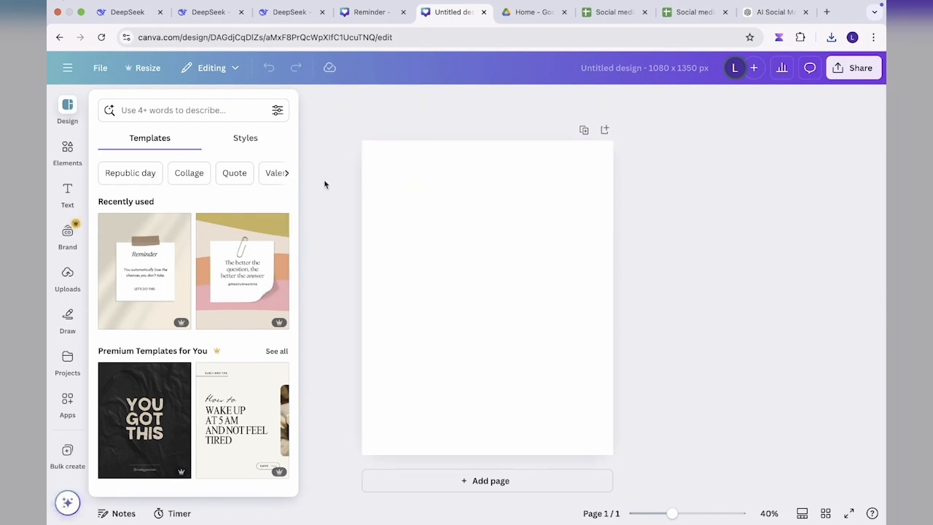
Step: Look through the suggested Instagram post templates for a suitable design
scroll(141, 373, down, 10)
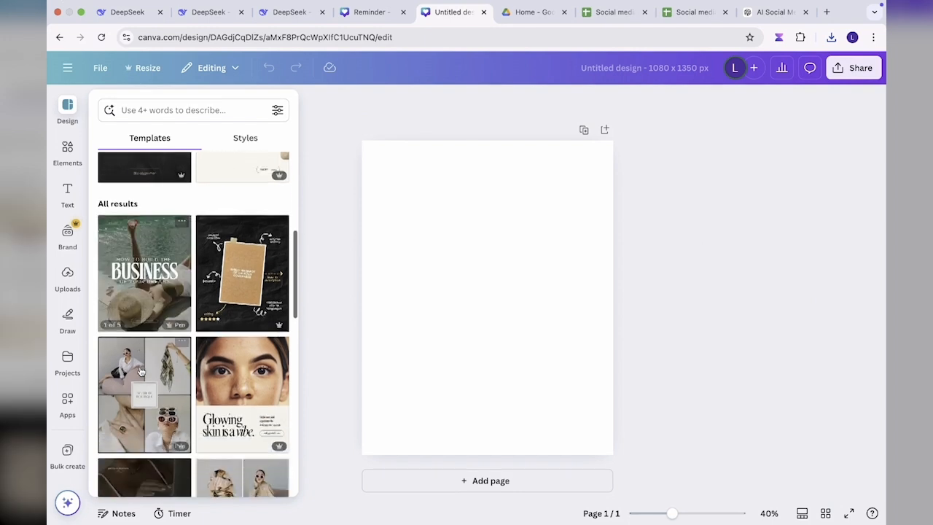
scroll(142, 372, down, 1)
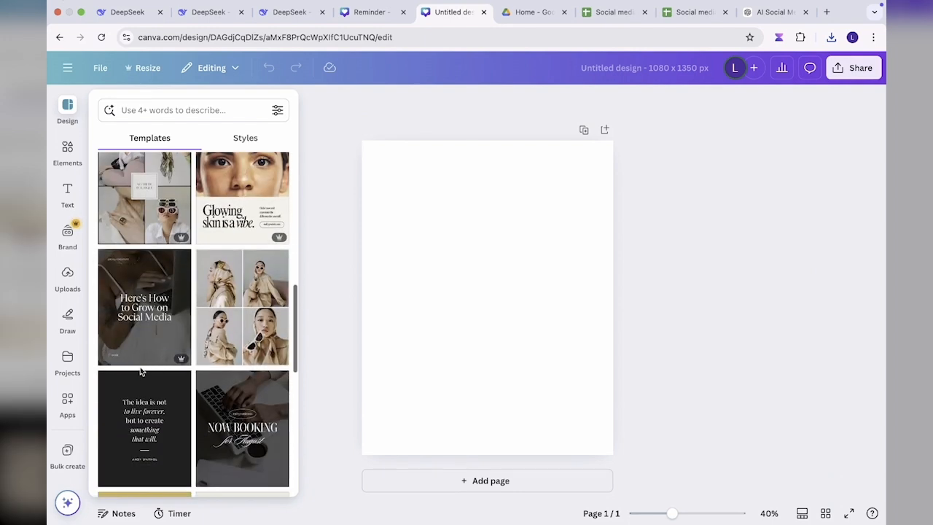
scroll(141, 372, down, 6)
scroll(142, 372, down, 10)
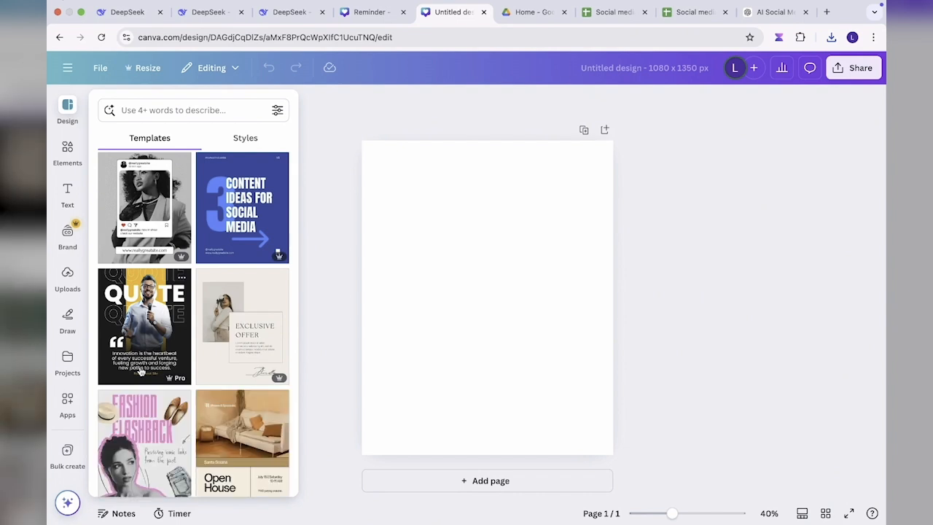
scroll(142, 372, down, 8)
scroll(141, 373, down, 8)
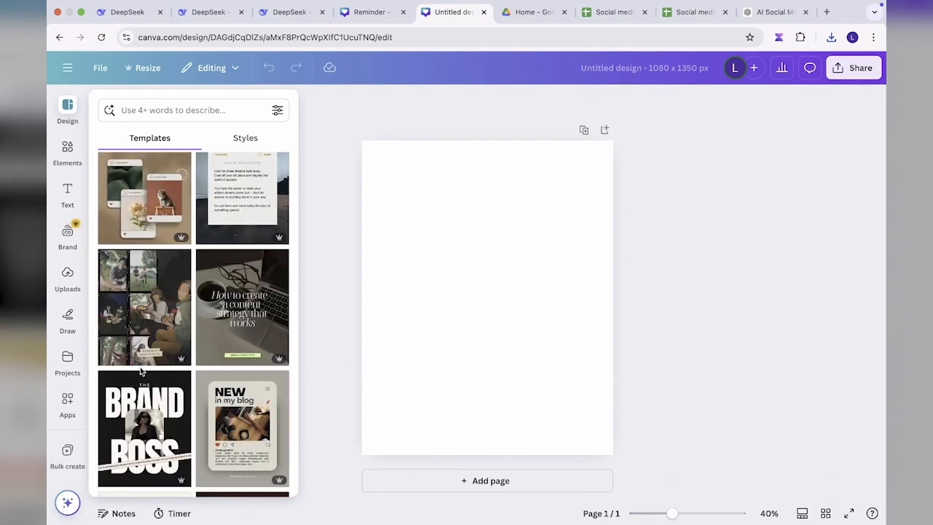
scroll(140, 370, up, 5)
Step: Return to the Canva home page and create another blank Instagram Post (4:5) design
click(68, 70)
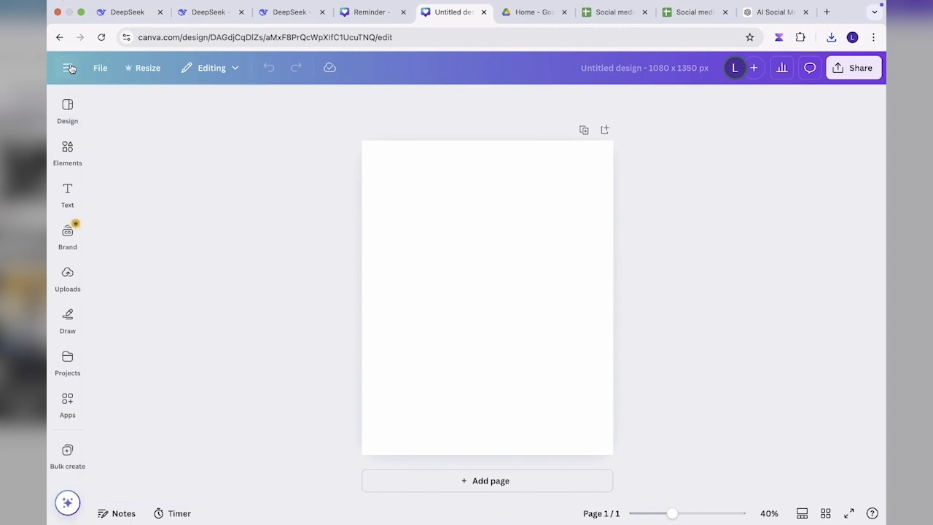
click(72, 77)
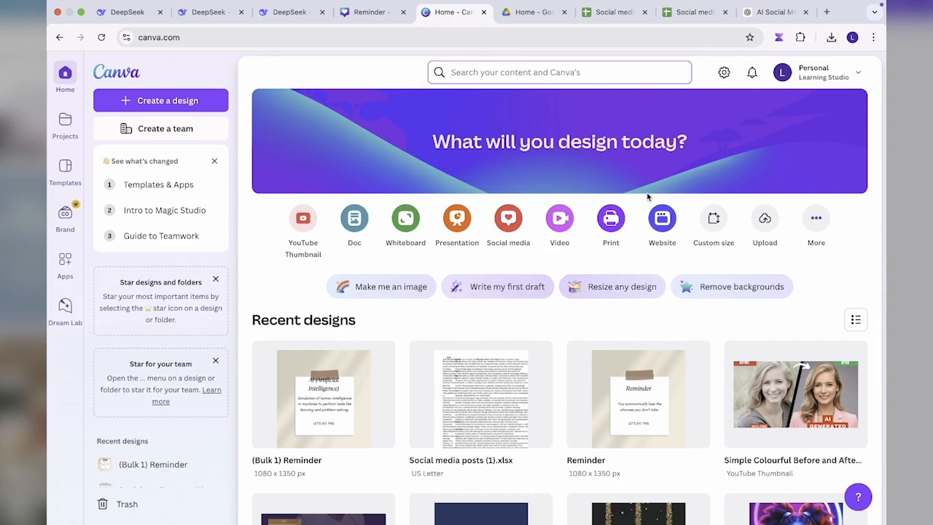
click(815, 218)
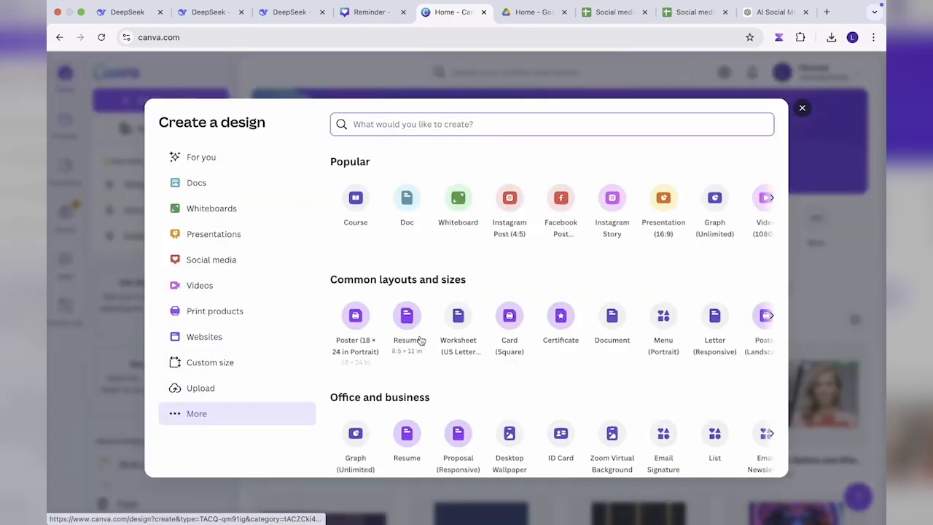
click(513, 207)
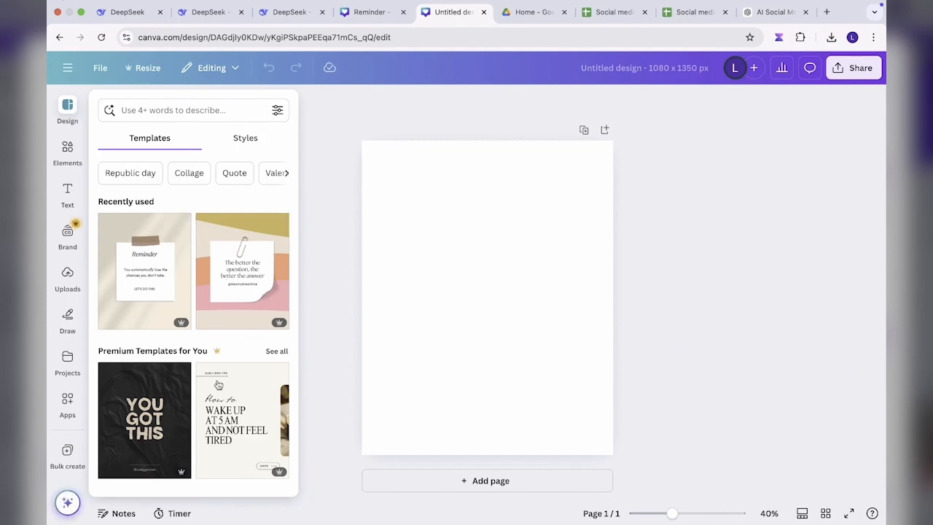
Step: Apply the recently used beige Reminder note template to the blank page
scroll(218, 390, down, 10)
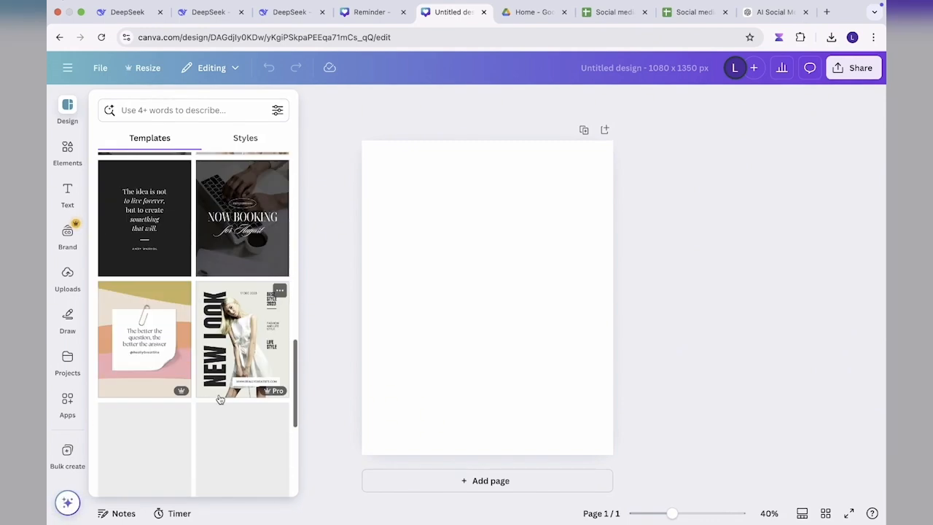
scroll(220, 399, up, 10)
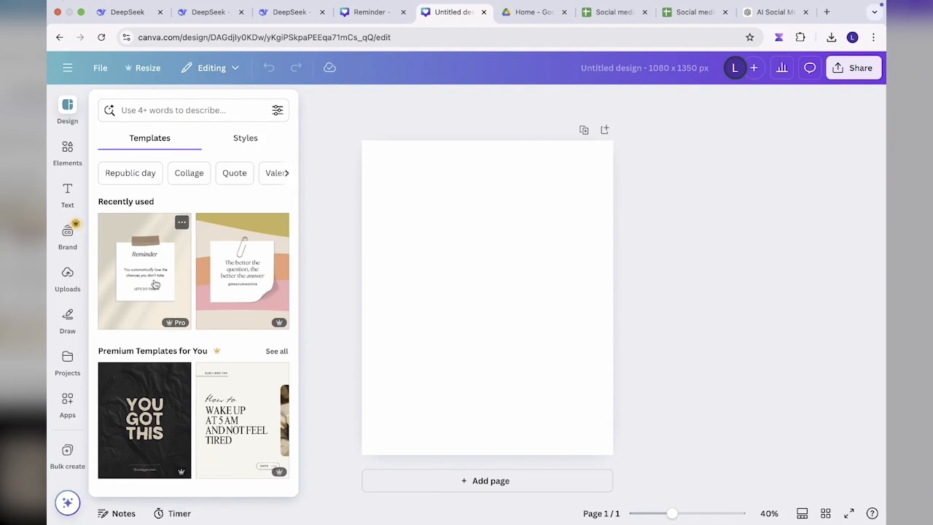
click(166, 277)
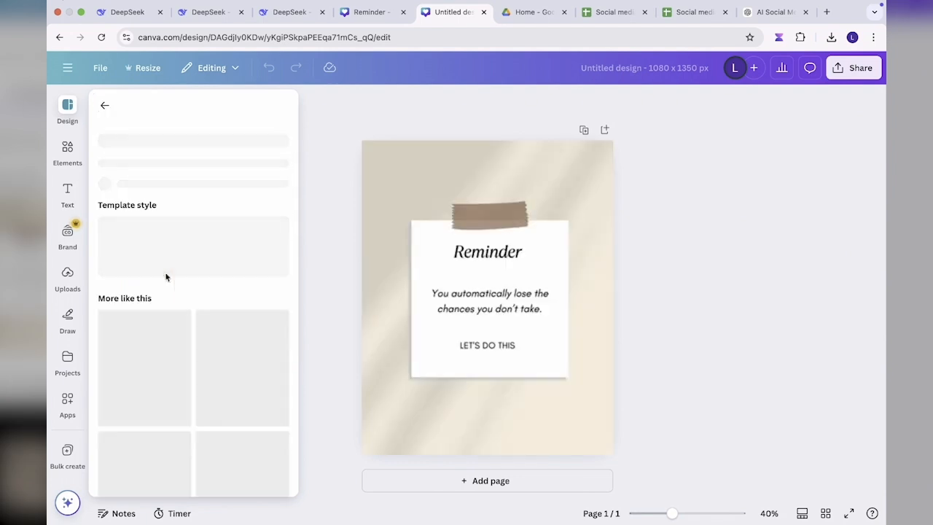
Step: Replace the LET'S DO THIS text on the note with the creator's brand name
click(490, 349)
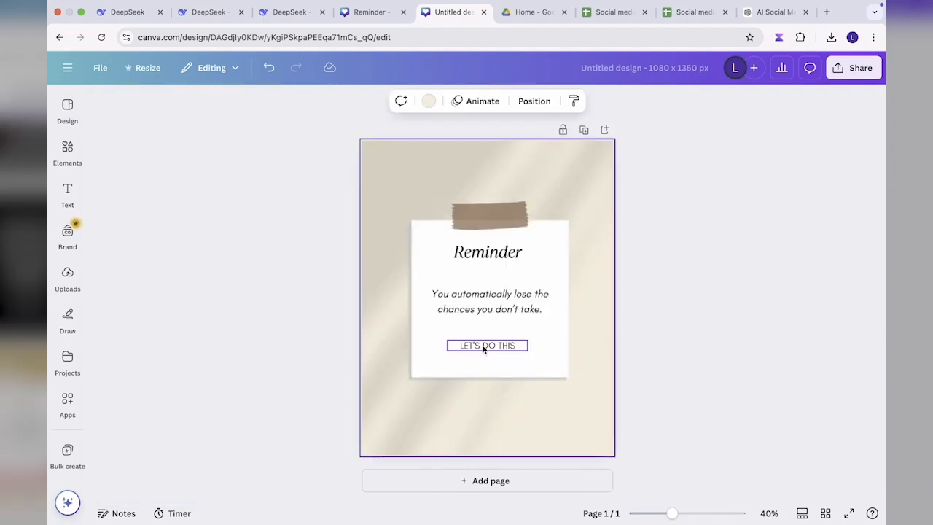
click(484, 347)
double_click(483, 348)
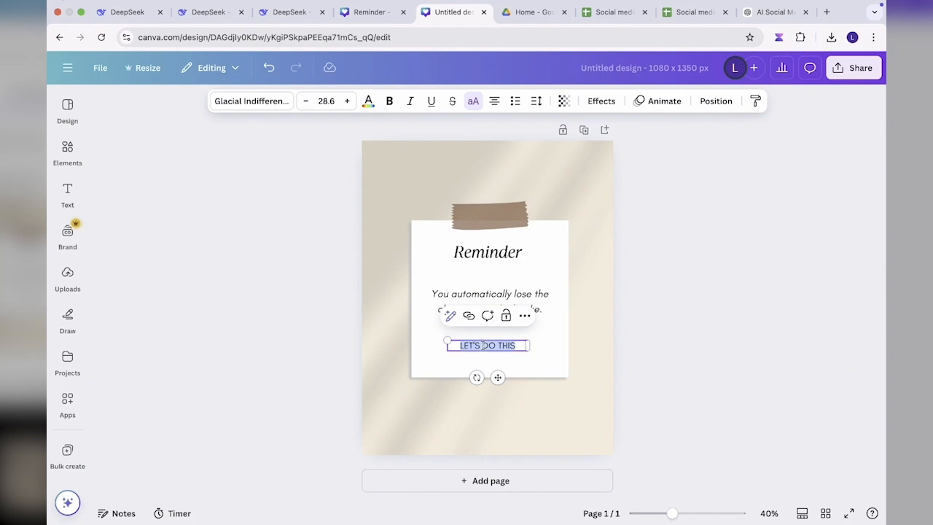
text(LE)
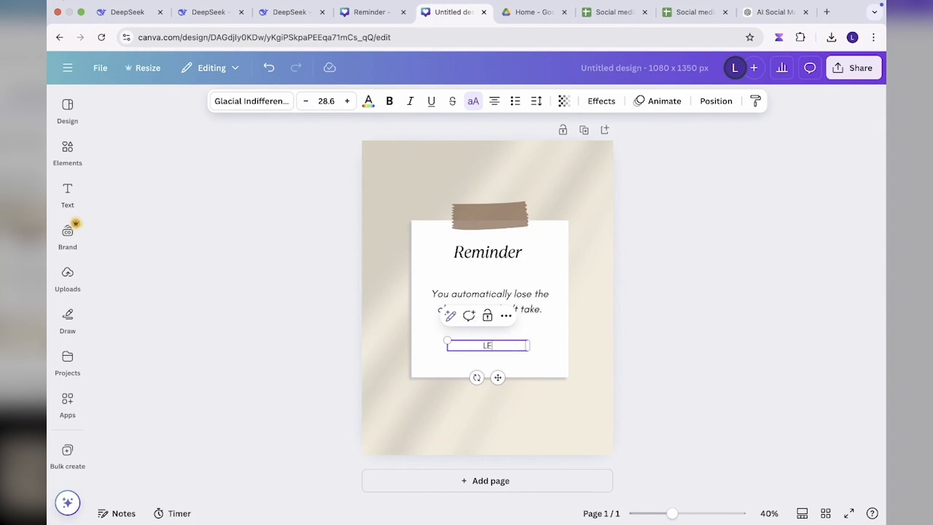
text(NNY IN TECH)
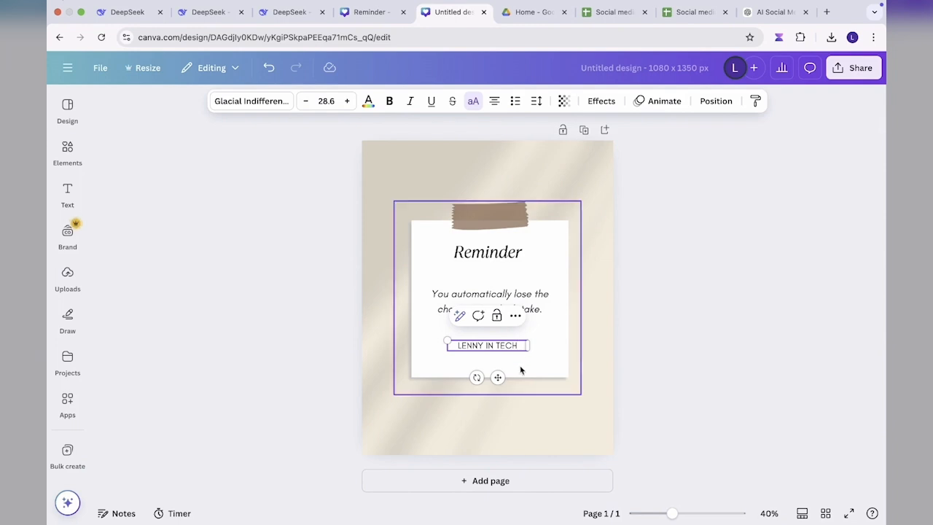
Step: Reduce the brand name text to size 16.6 and move it down to the lower edge of the white note
click(303, 100)
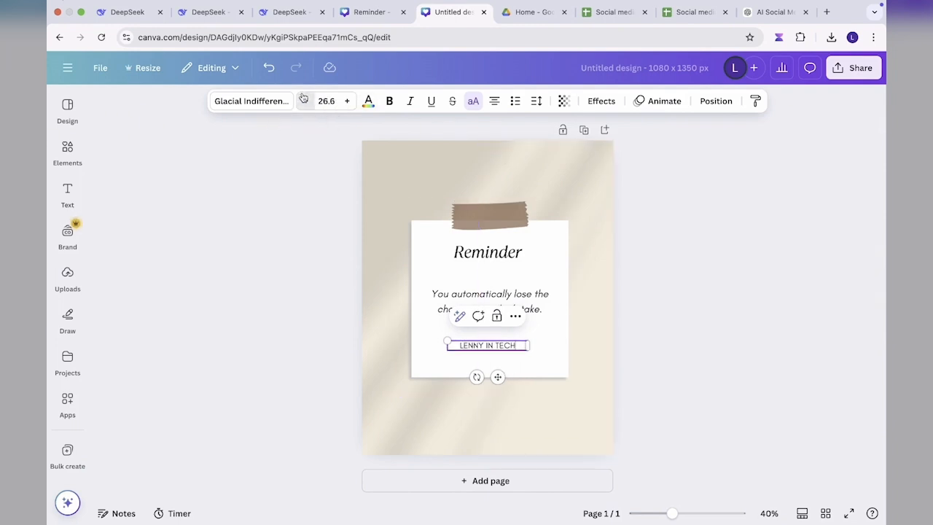
click(303, 101)
click(303, 101)
click(303, 100)
click(303, 100)
click(303, 101)
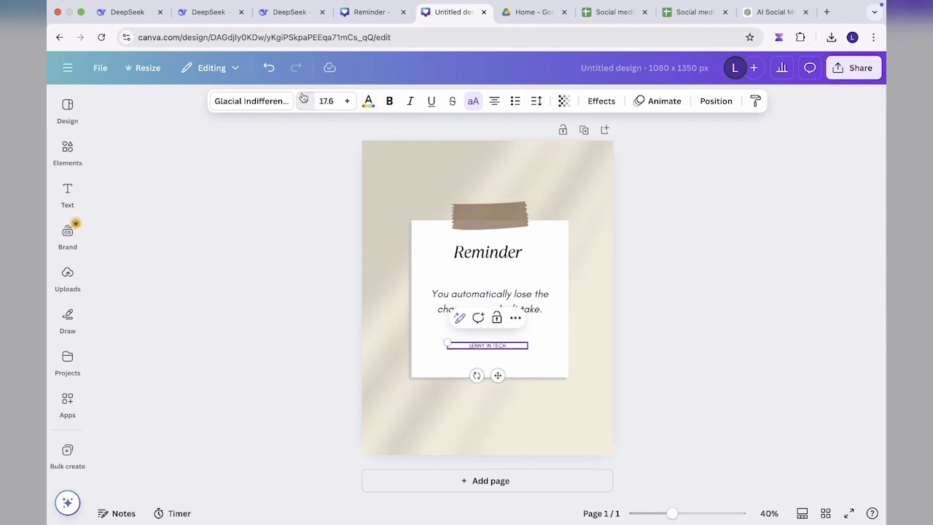
click(304, 101)
drag(498, 375, 497, 394)
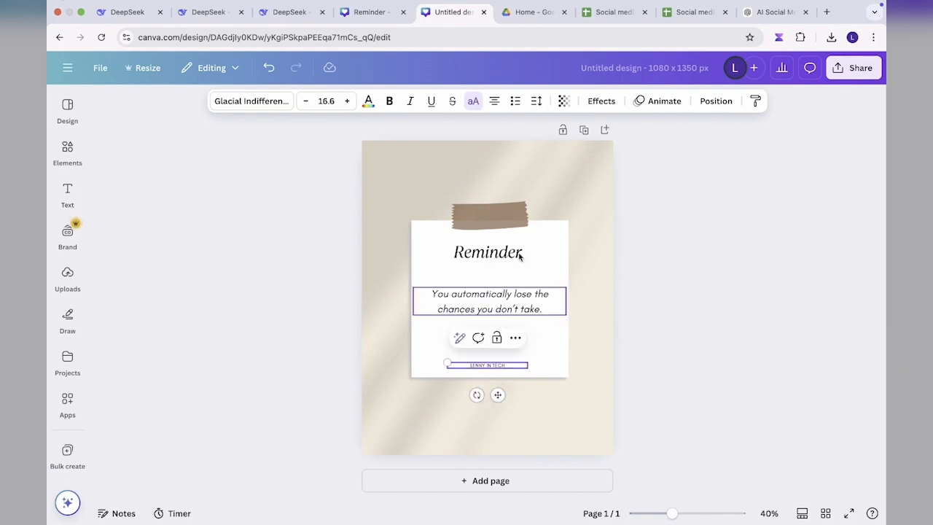
click(503, 160)
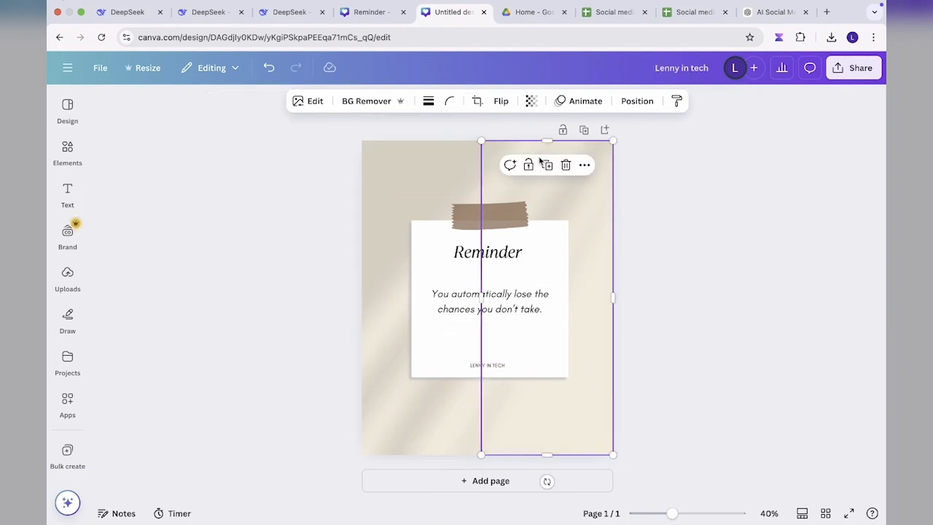
click(424, 163)
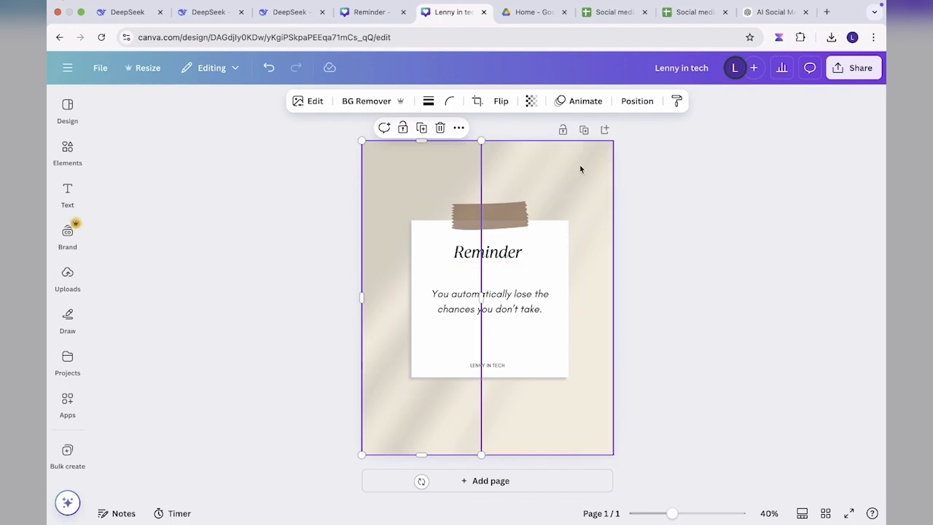
click(517, 171)
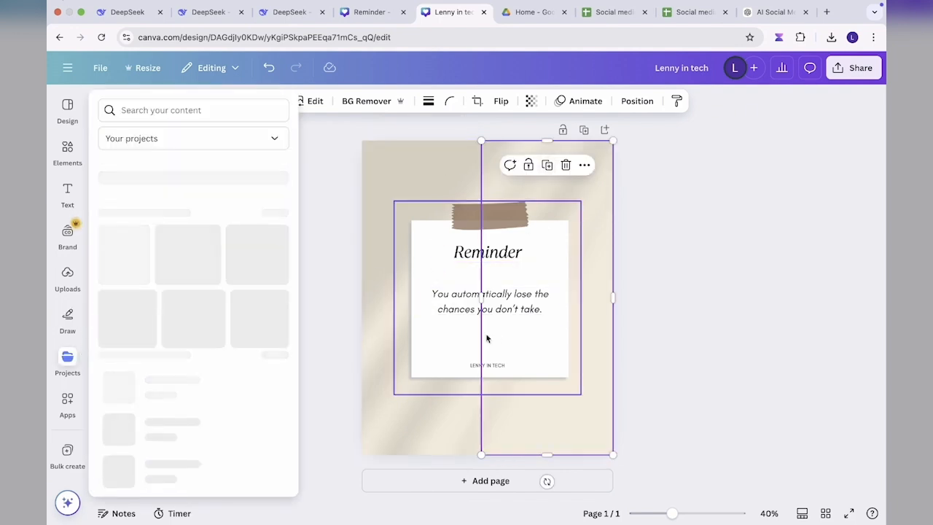
click(427, 166)
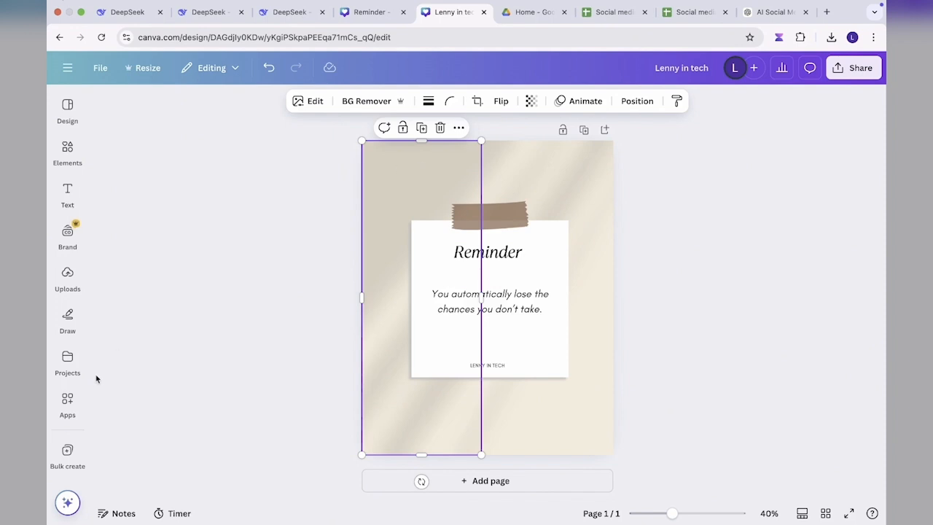
Step: Upload the exported spreadsheet to the Bulk create app and continue with Sheet1, range A1 to C997
click(66, 423)
scroll(177, 383, down, 5)
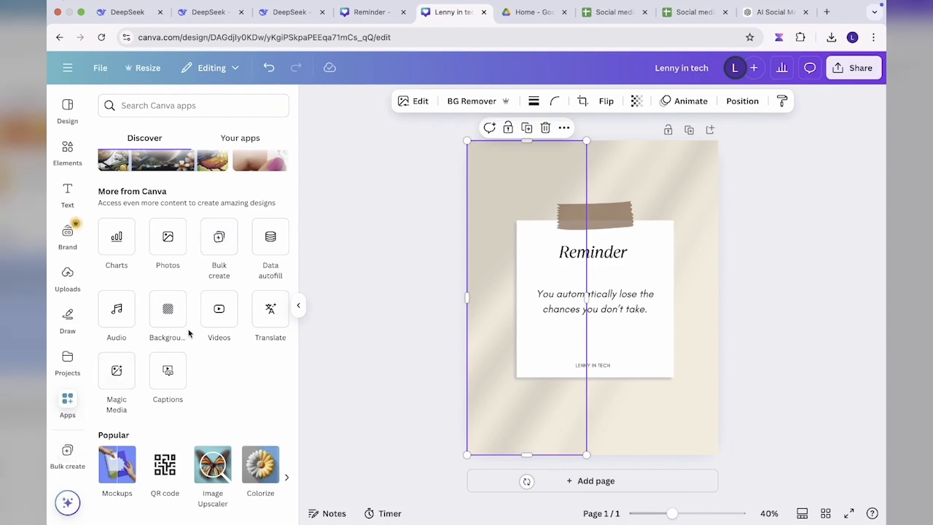
click(222, 244)
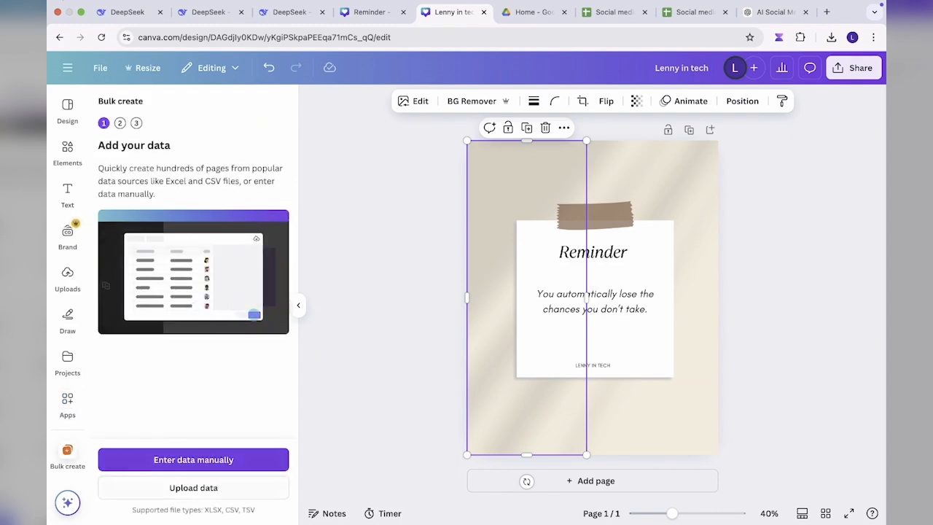
click(193, 488)
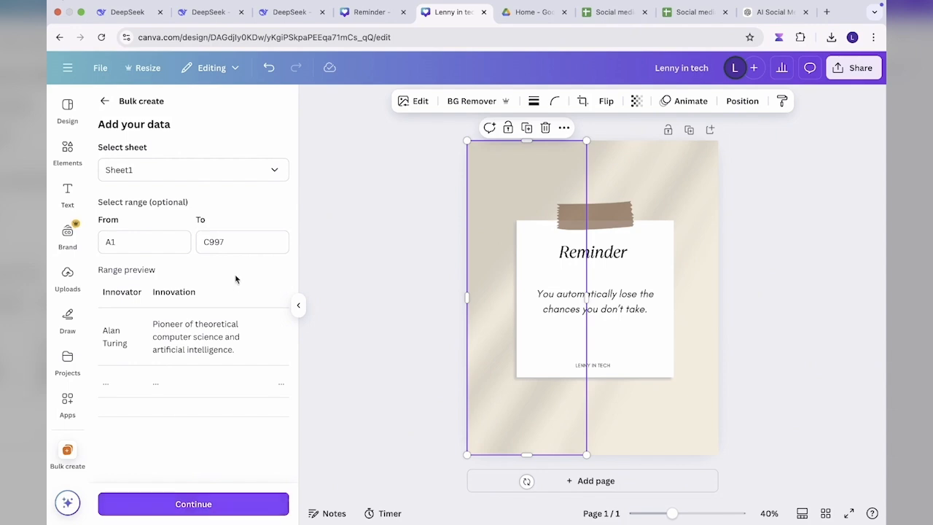
click(264, 175)
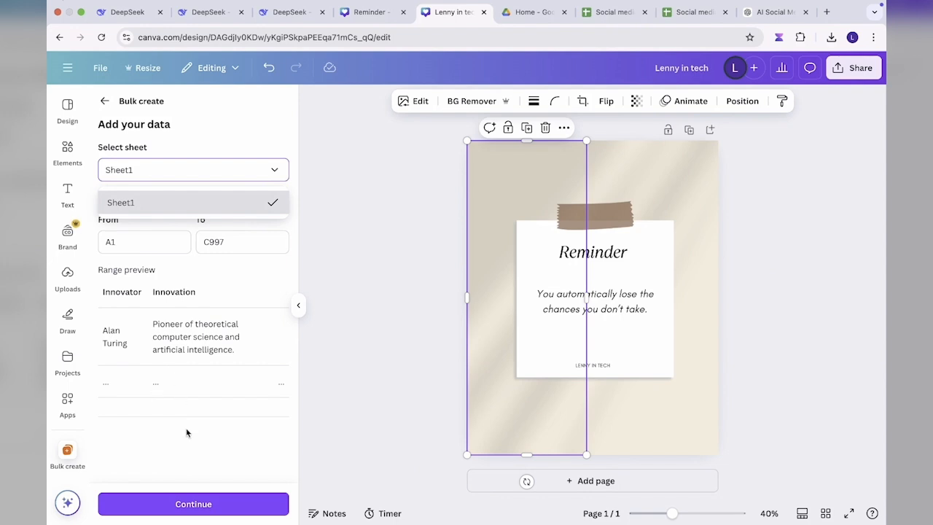
click(189, 503)
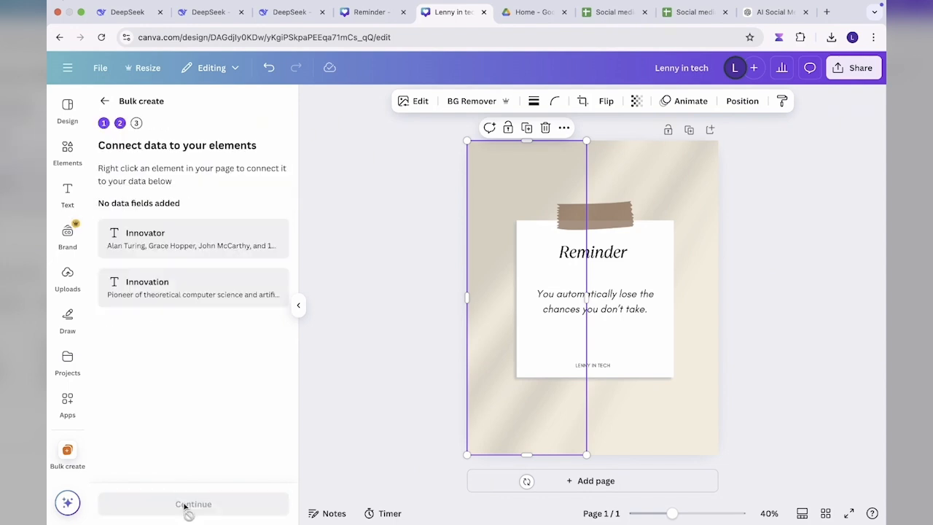
Step: Connect the Reminder heading to the Innovator data field
click(612, 255)
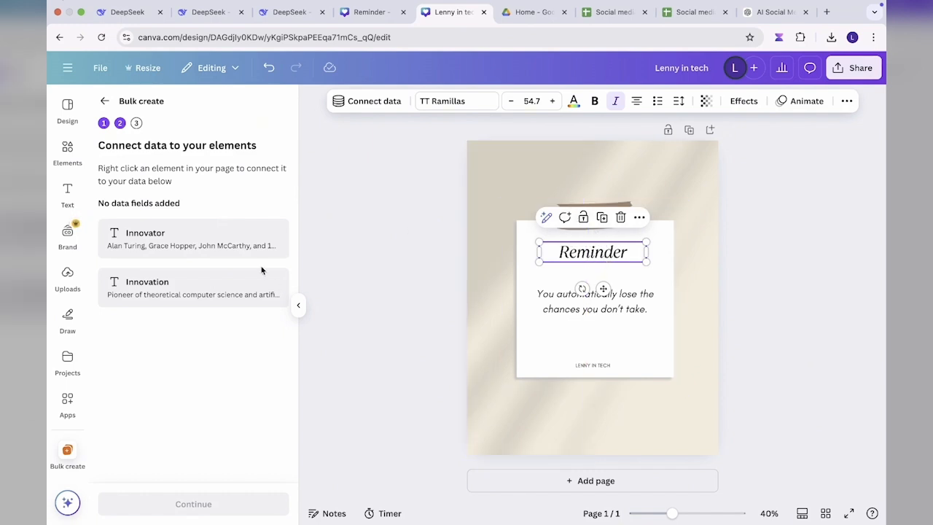
right_click(622, 254)
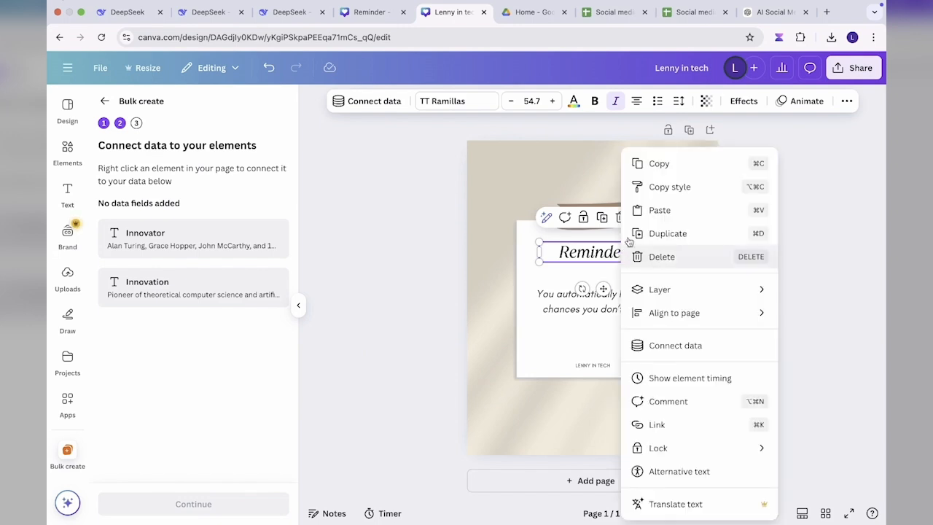
click(673, 347)
click(660, 333)
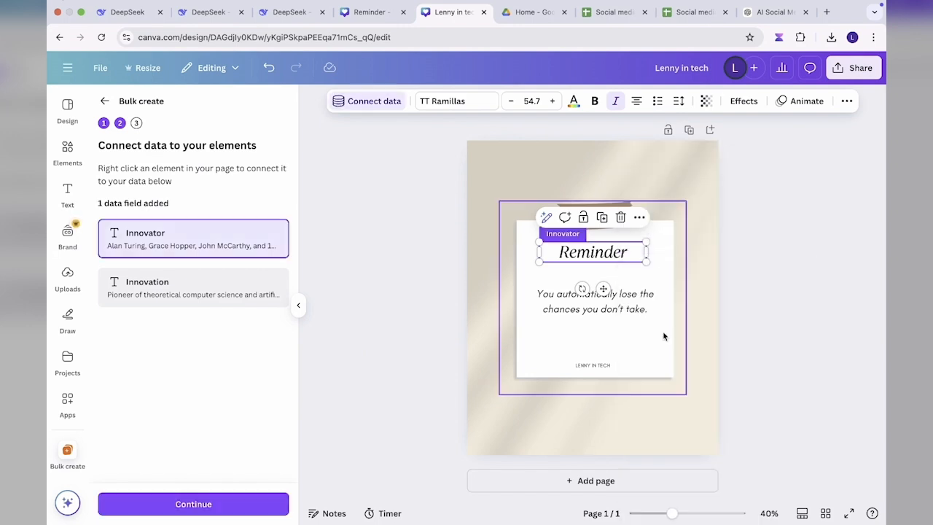
Step: Connect the body text under the heading to the Innovation data field
click(605, 299)
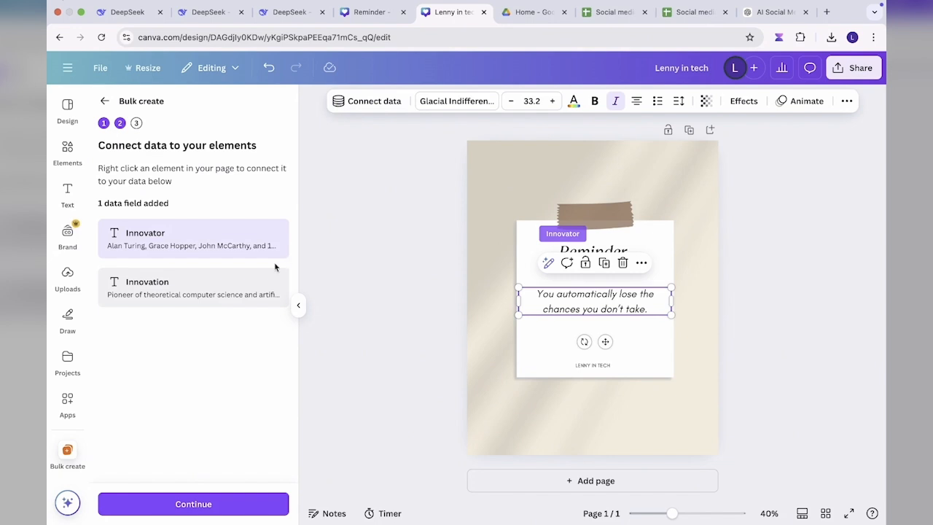
right_click(581, 305)
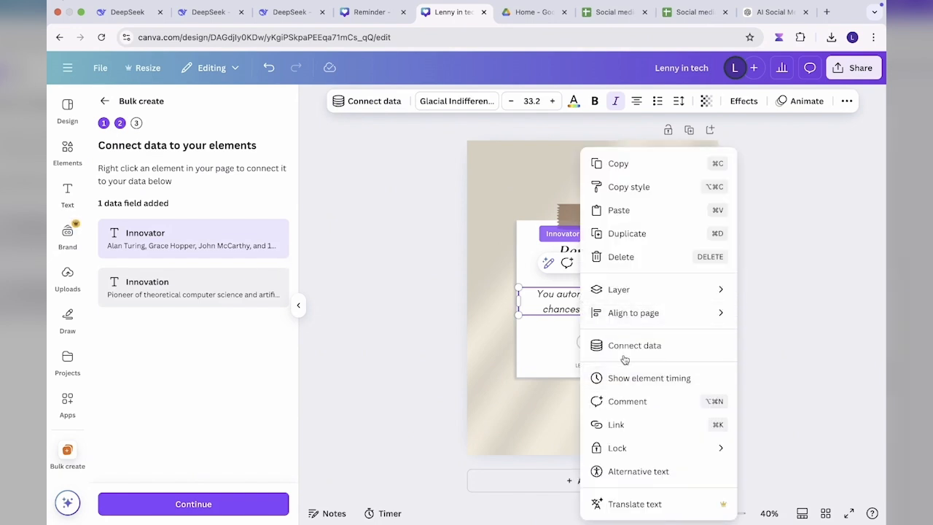
click(623, 344)
click(619, 405)
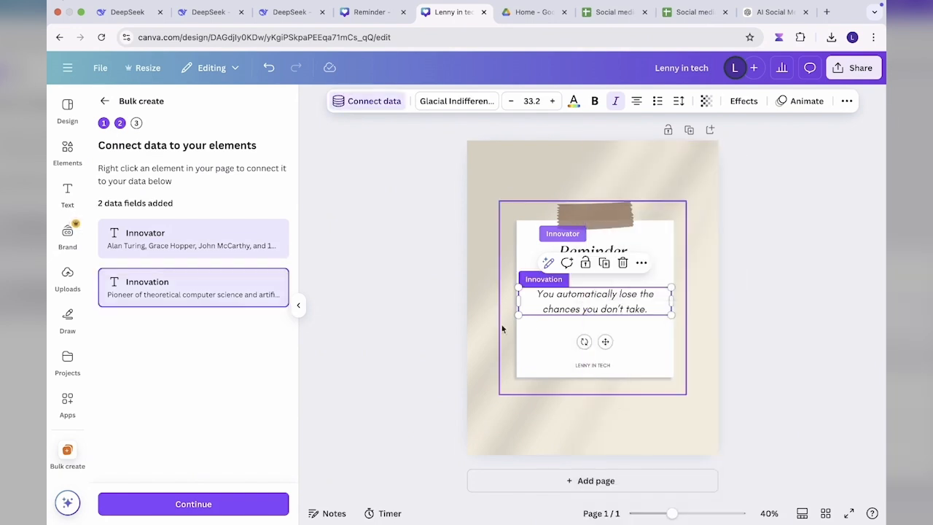
Step: Continue to applying the data, check the list of innovator rows and generate designs from all 109 selected rows
click(195, 510)
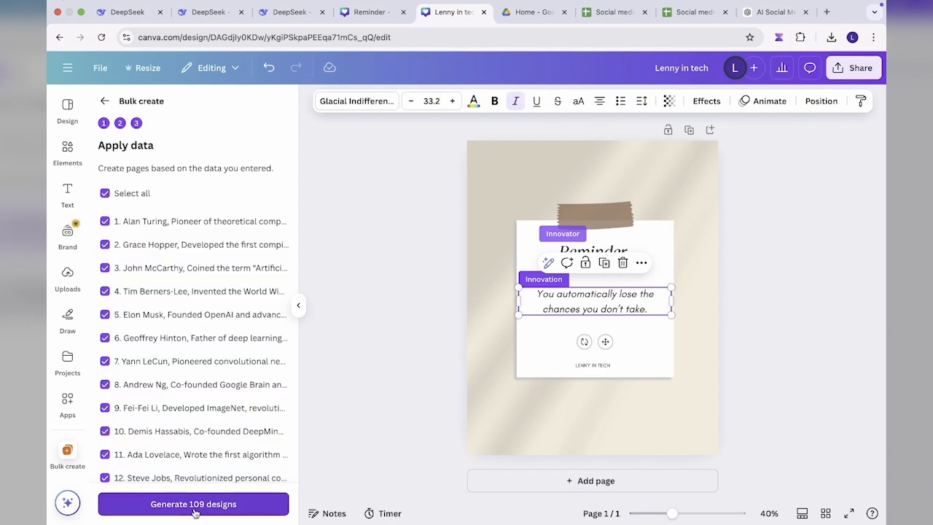
scroll(166, 304, down, 5)
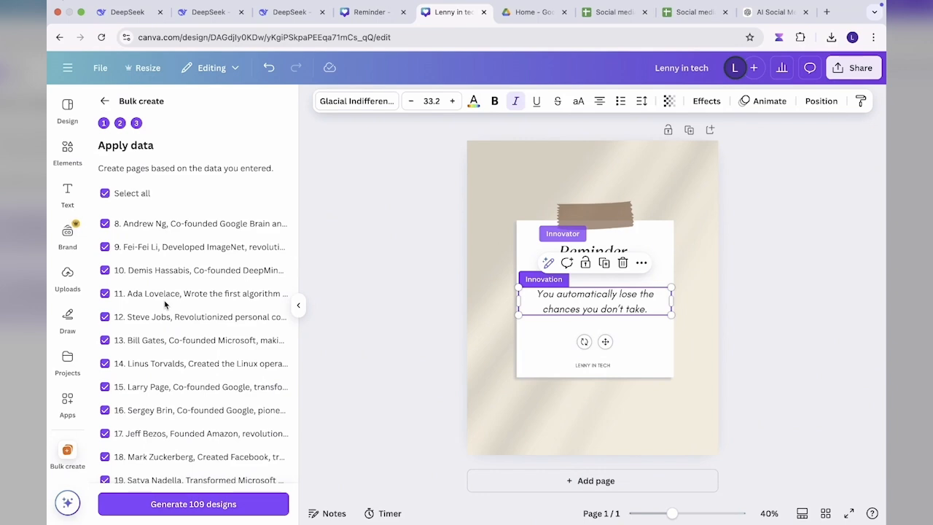
scroll(165, 304, down, 20)
scroll(165, 304, down, 20)
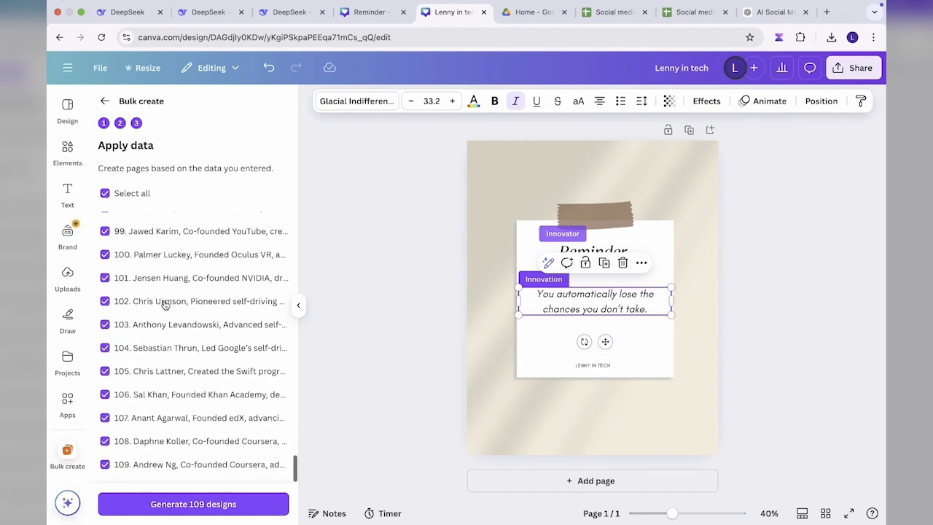
scroll(153, 385, up, 12)
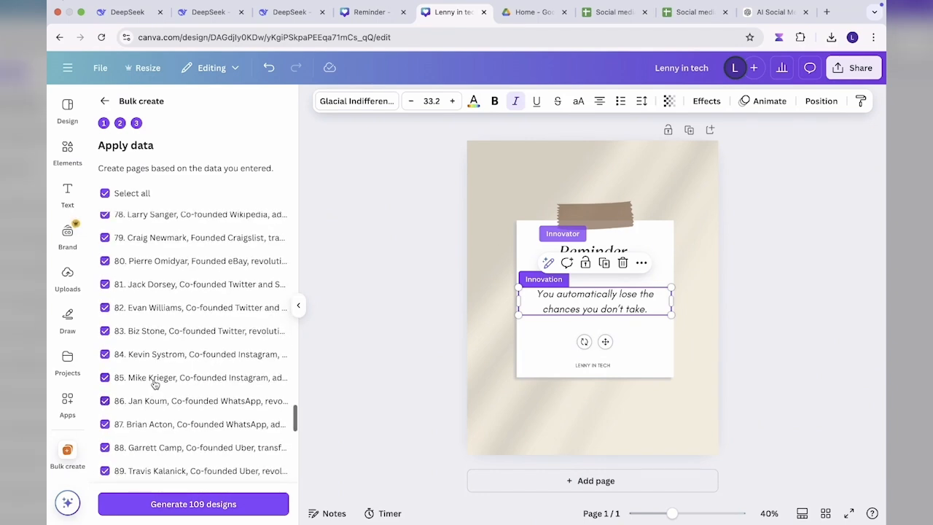
scroll(154, 384, down, 10)
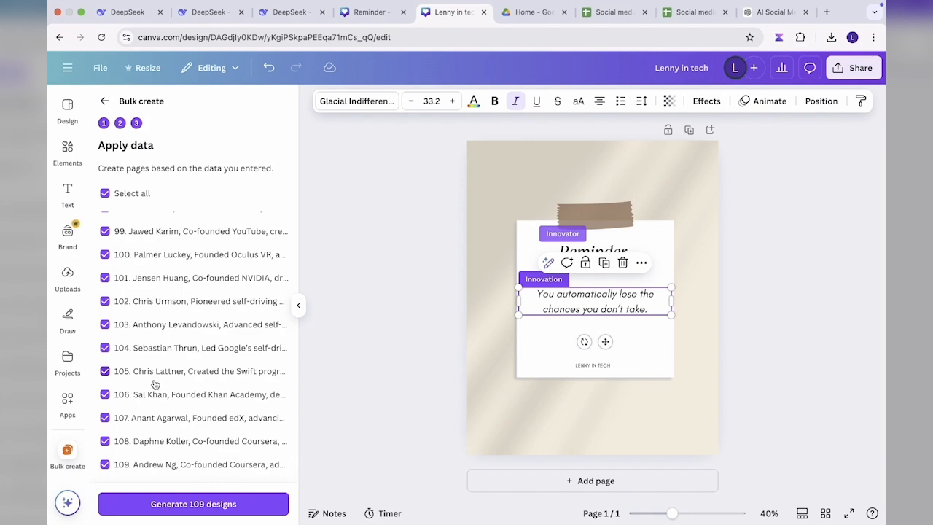
click(193, 510)
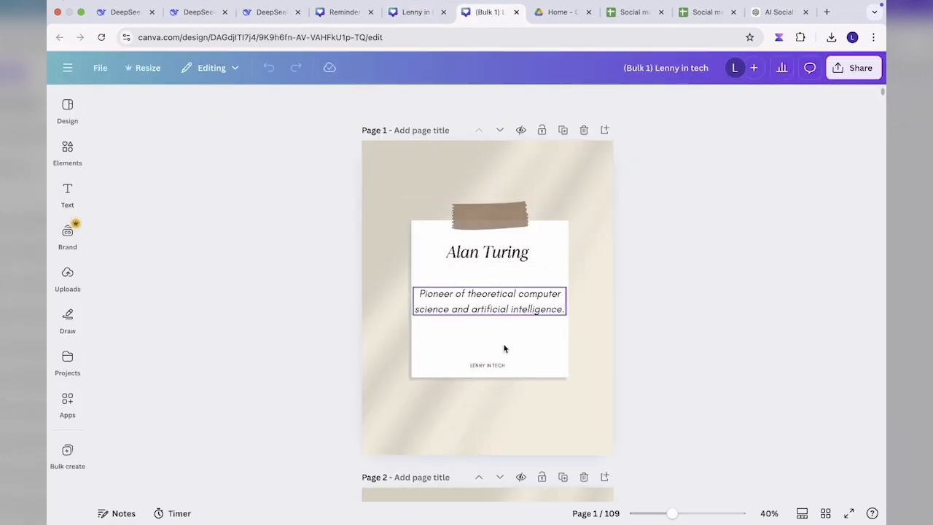
Step: Look through the first generated pages of the bulk design and check its sharing and download options
scroll(493, 430, down, 5)
scroll(492, 432, down, 13)
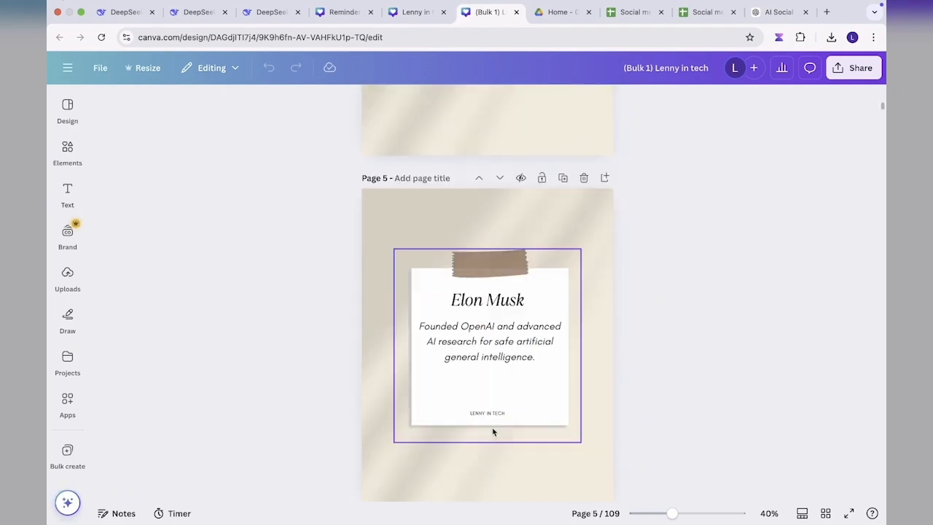
scroll(492, 433, down, 5)
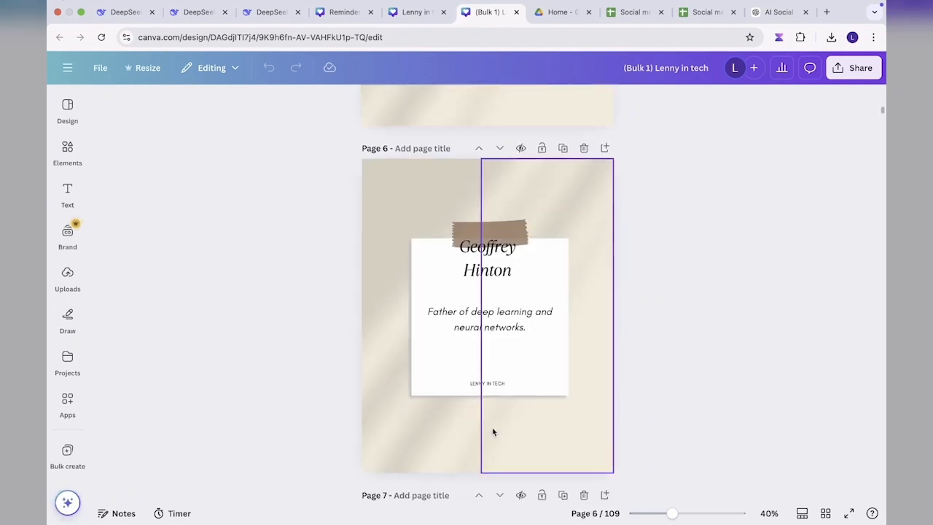
click(849, 72)
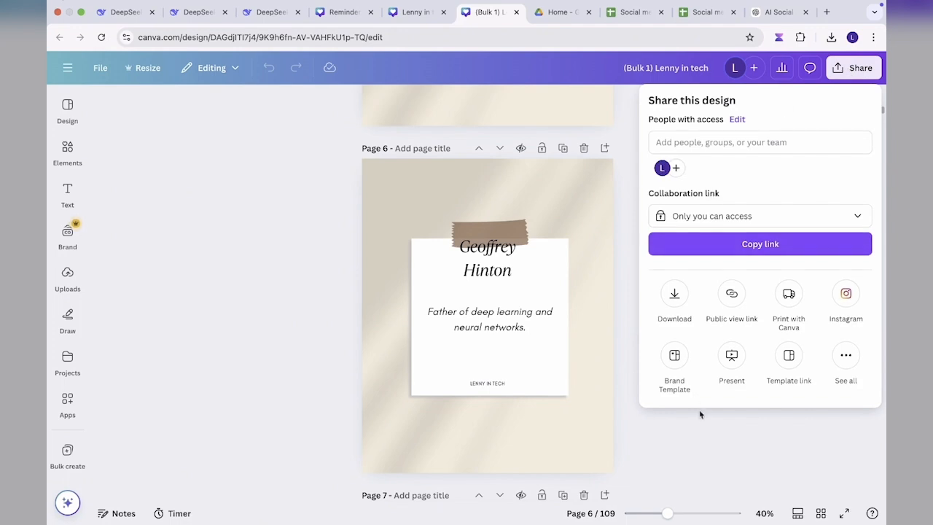
click(485, 464)
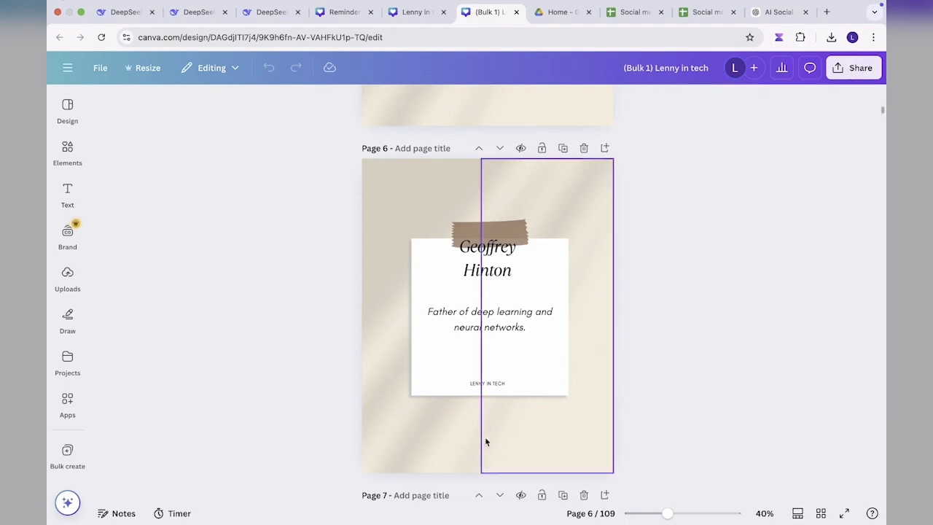
scroll(475, 315, down, 3)
scroll(475, 315, down, 6)
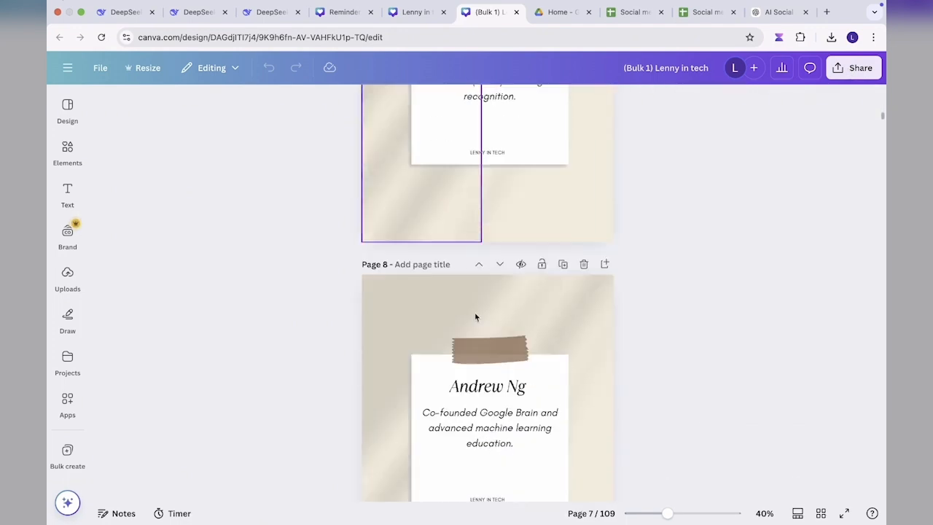
click(851, 68)
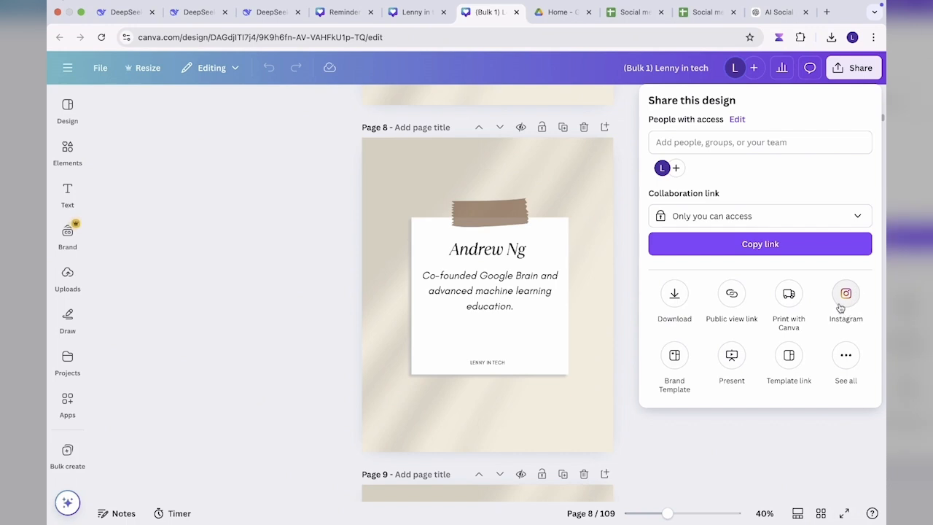
click(315, 236)
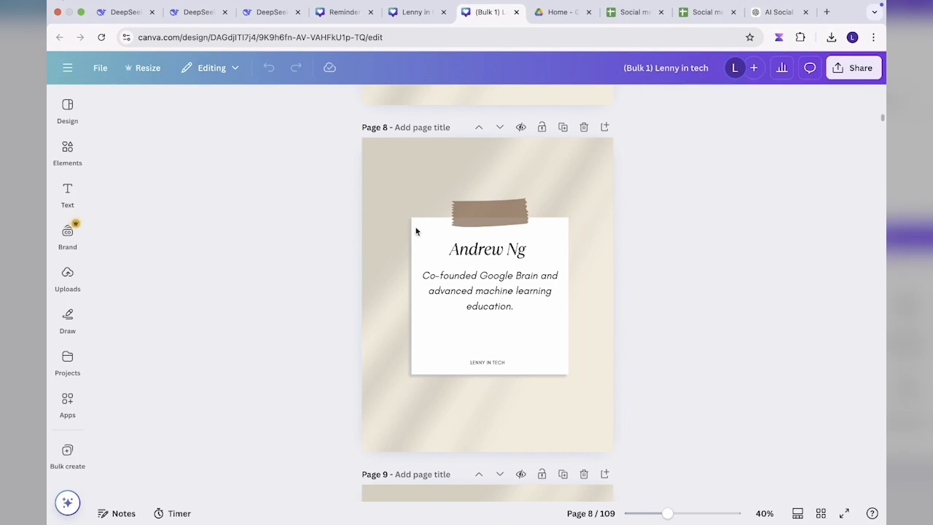
Step: Review how the innovator names and innovation texts fit the note on further pages and back on the first pages
scroll(484, 319, down, 6)
scroll(484, 319, down, 5)
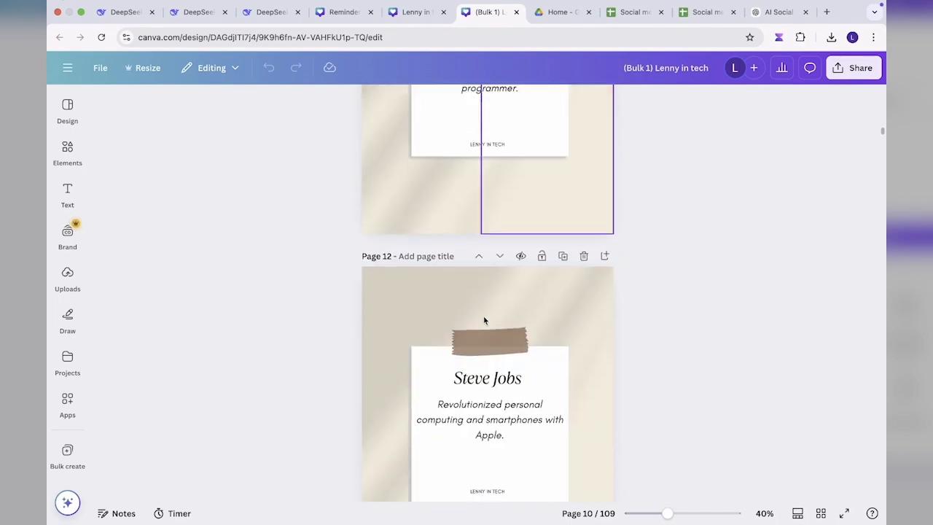
scroll(484, 319, up, 10)
scroll(484, 319, up, 10)
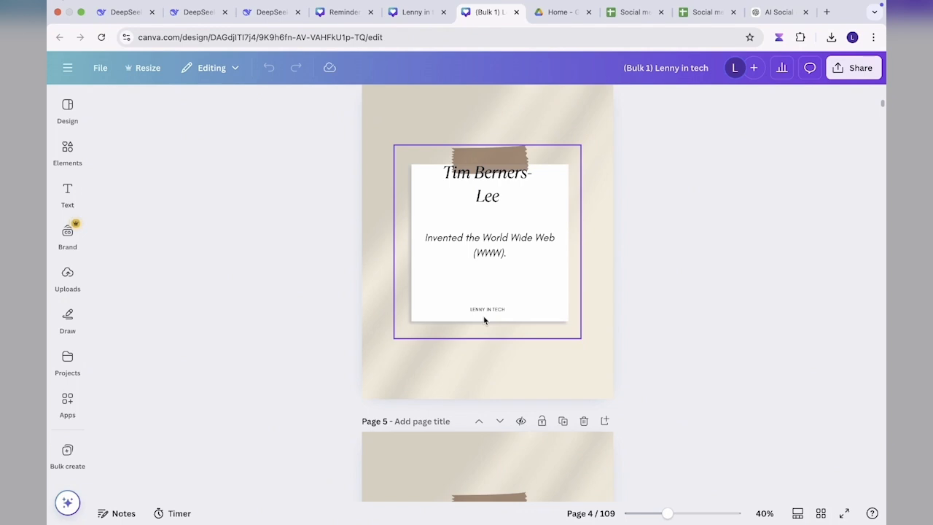
scroll(484, 319, up, 10)
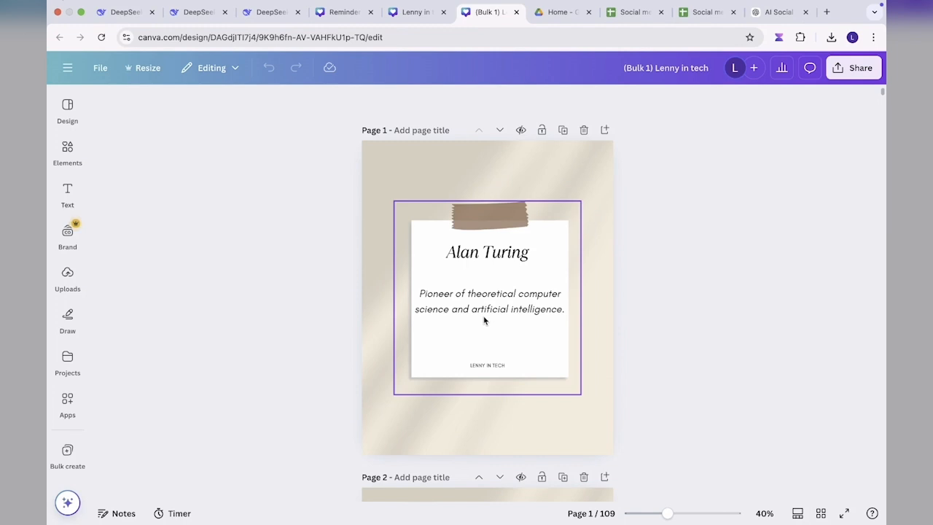
scroll(483, 319, down, 7)
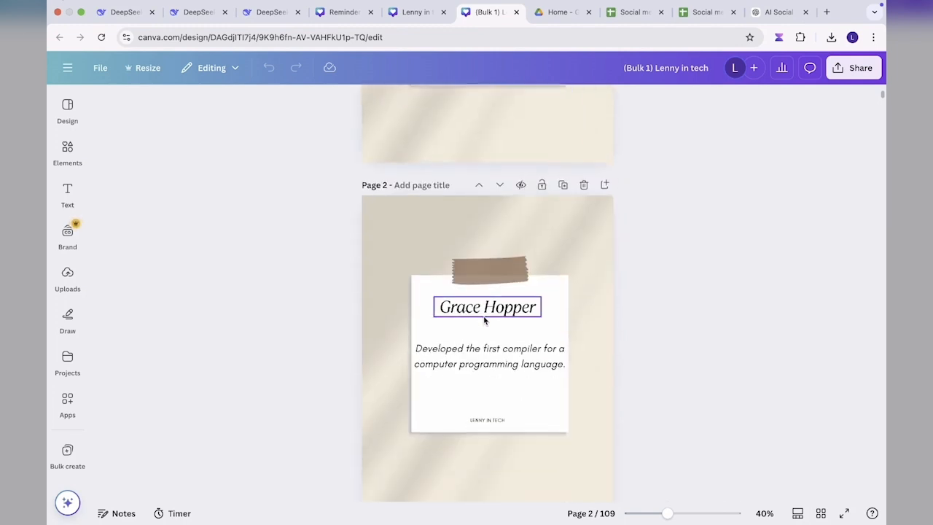
scroll(483, 319, down, 1)
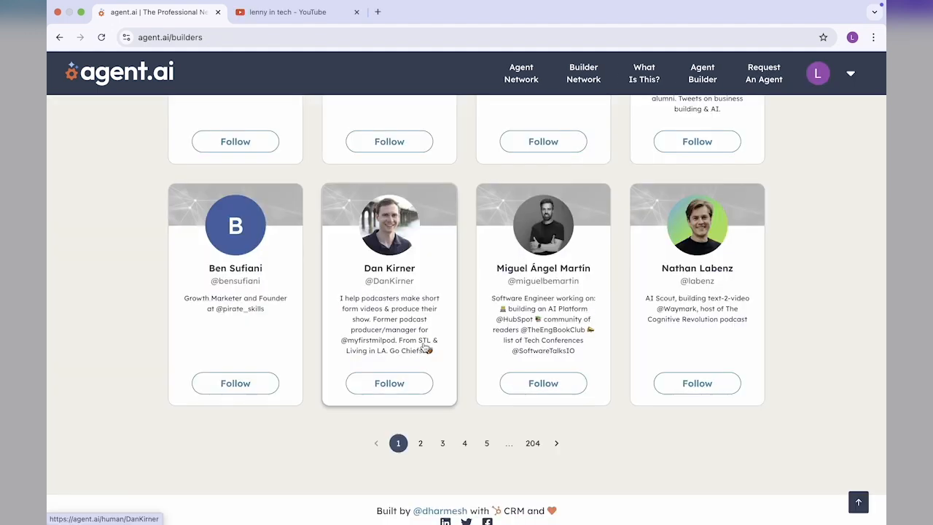
Step: Look through the Builder Network directory on agent.ai and read the site's What Is This page
scroll(423, 347, up, 1)
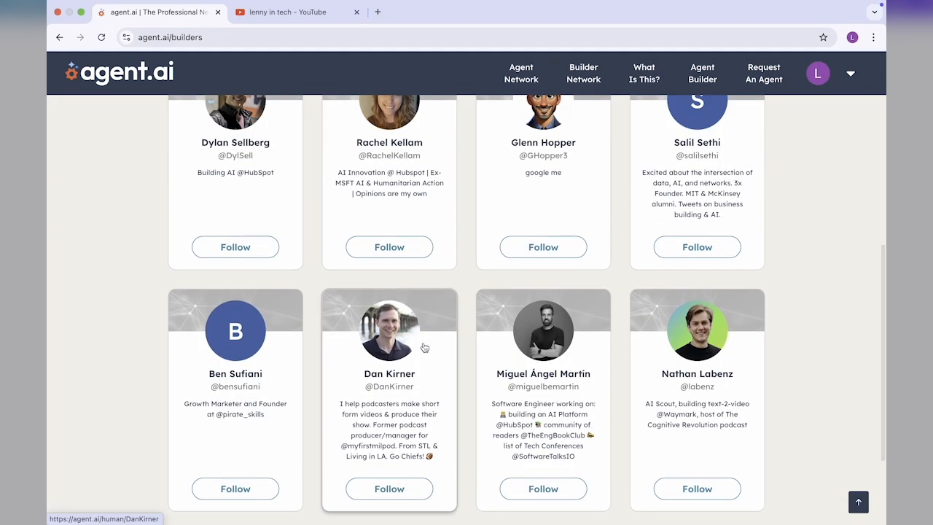
scroll(424, 348, up, 6)
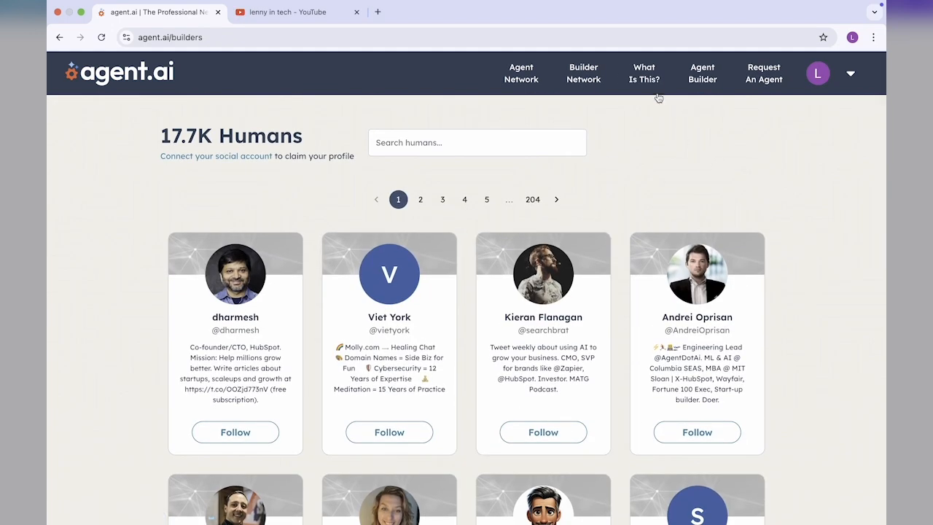
click(649, 81)
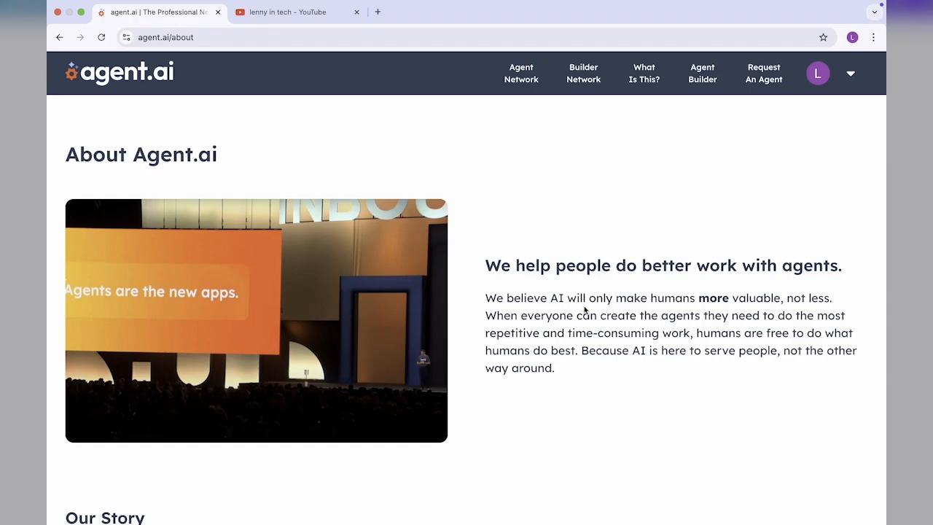
scroll(585, 310, down, 1)
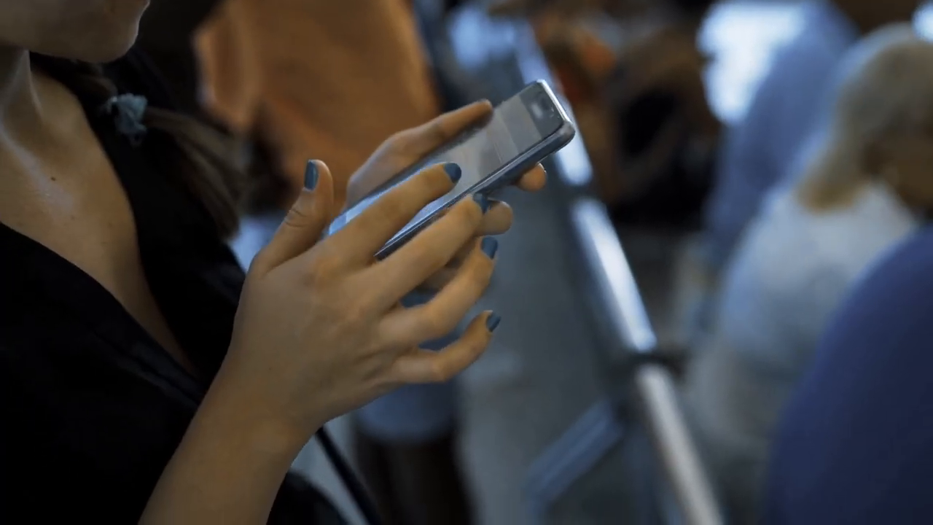